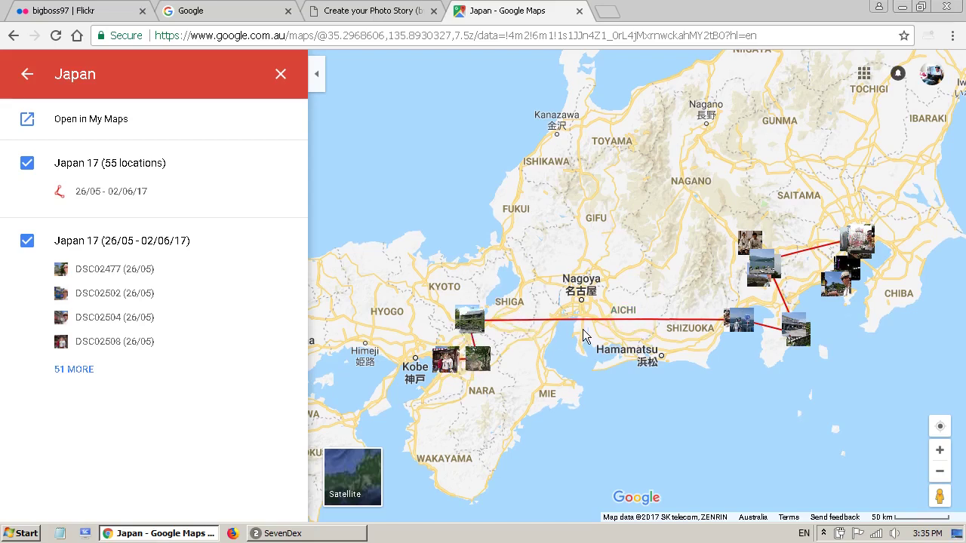
- Open the details of the photo marker at Kyoto on the Japan map
scroll(527, 340, up, 1)
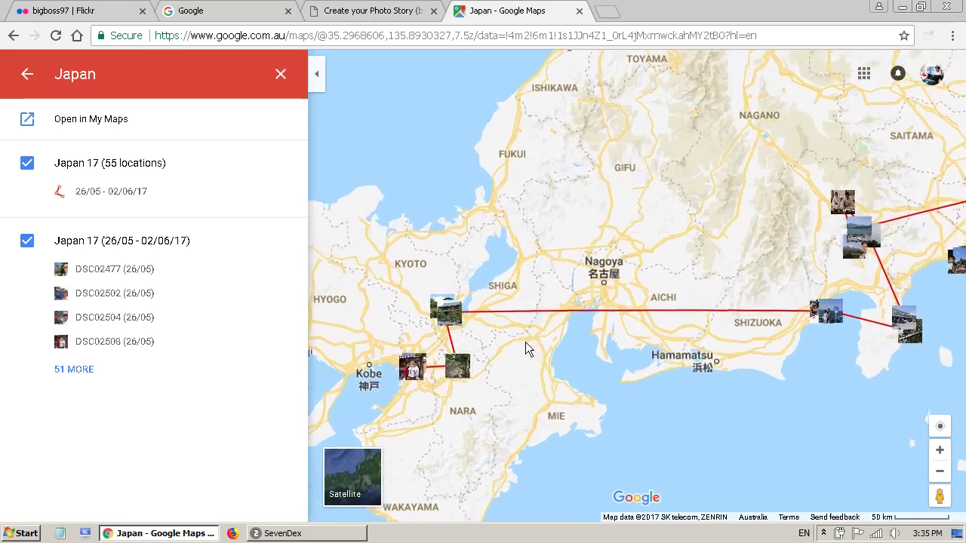
drag(525, 342, 609, 344)
scroll(536, 387, up, 1)
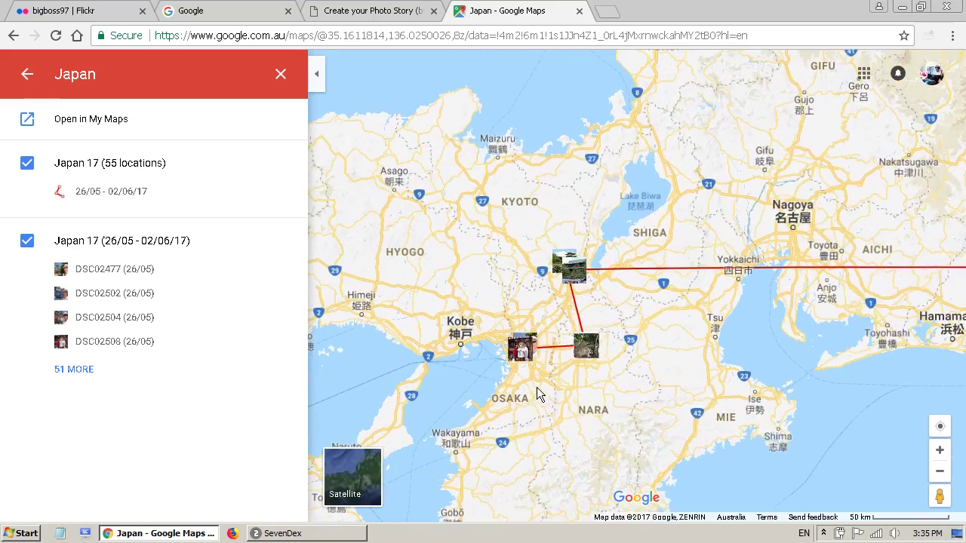
click(581, 275)
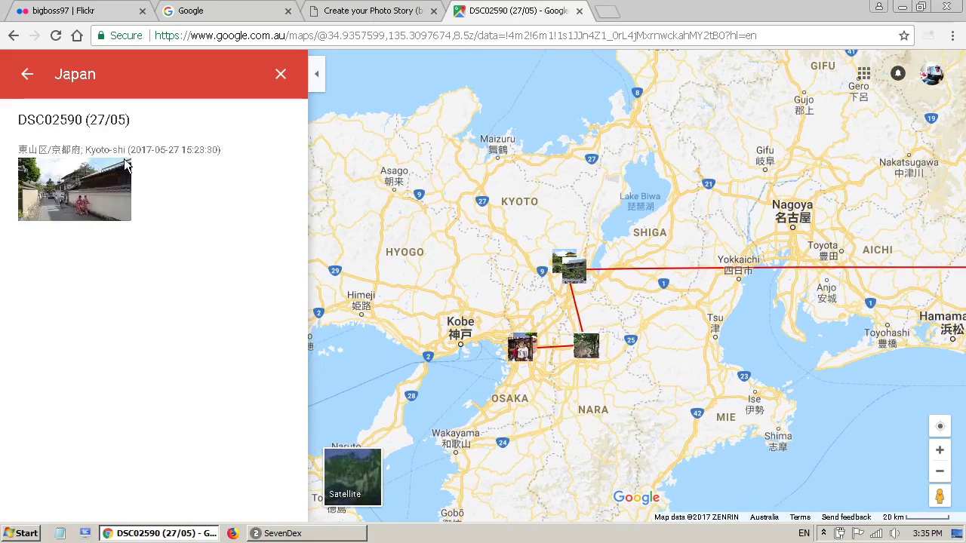
- Show the description of the red route line running between Kyoto and Shizuoka
scroll(714, 232, down, 2)
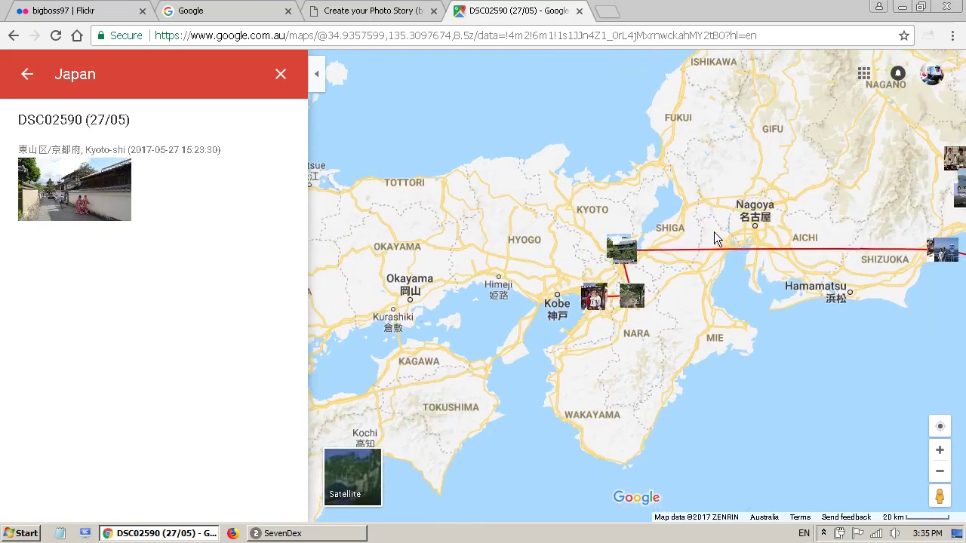
drag(747, 224, 547, 261)
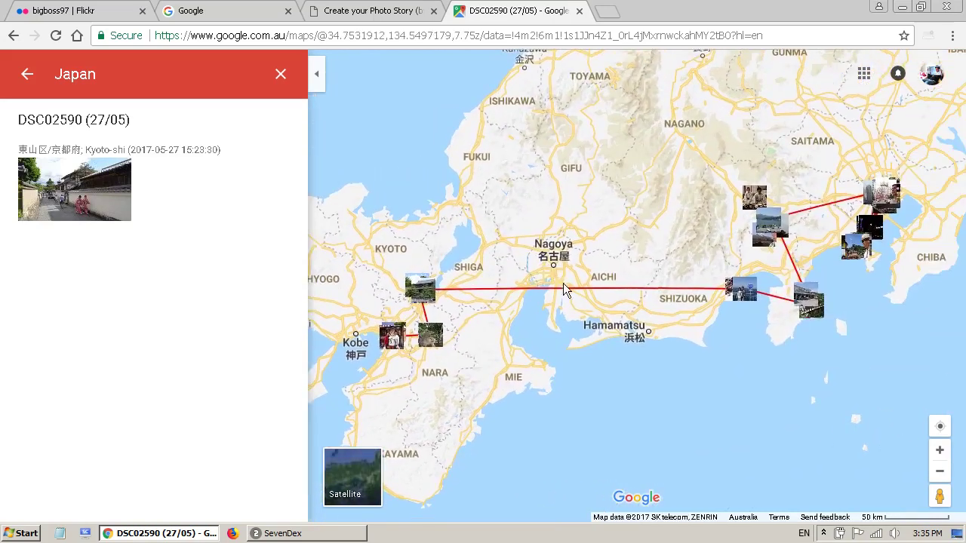
click(564, 290)
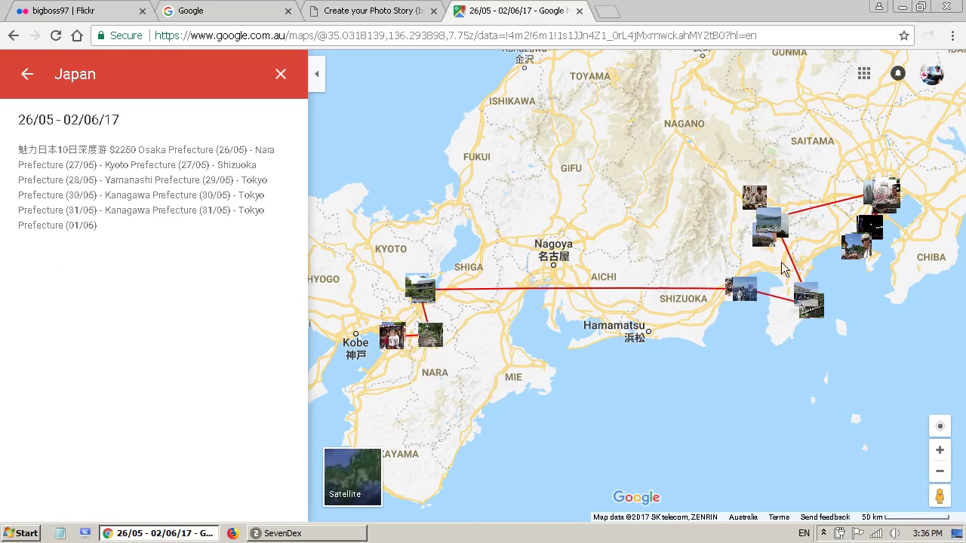
scroll(752, 293, down, 1)
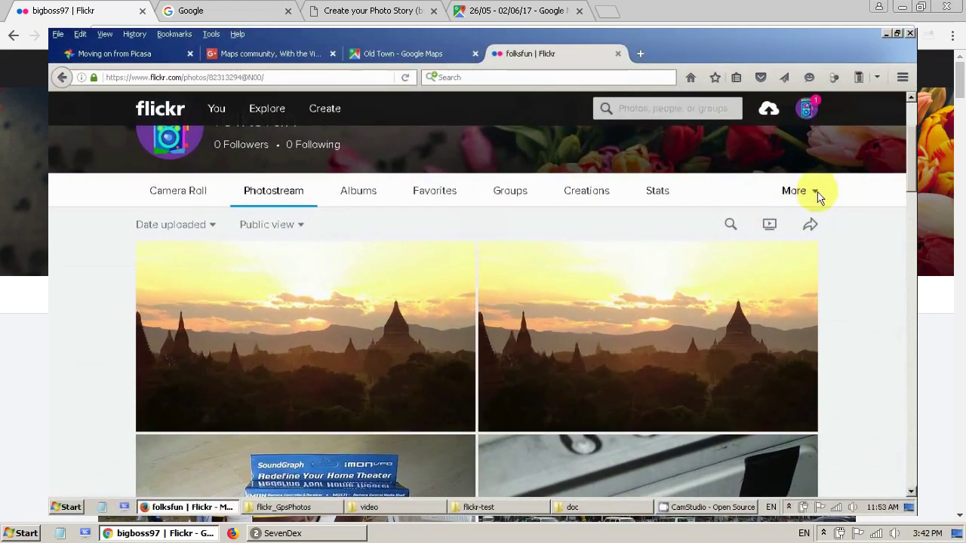
click(817, 192)
click(771, 234)
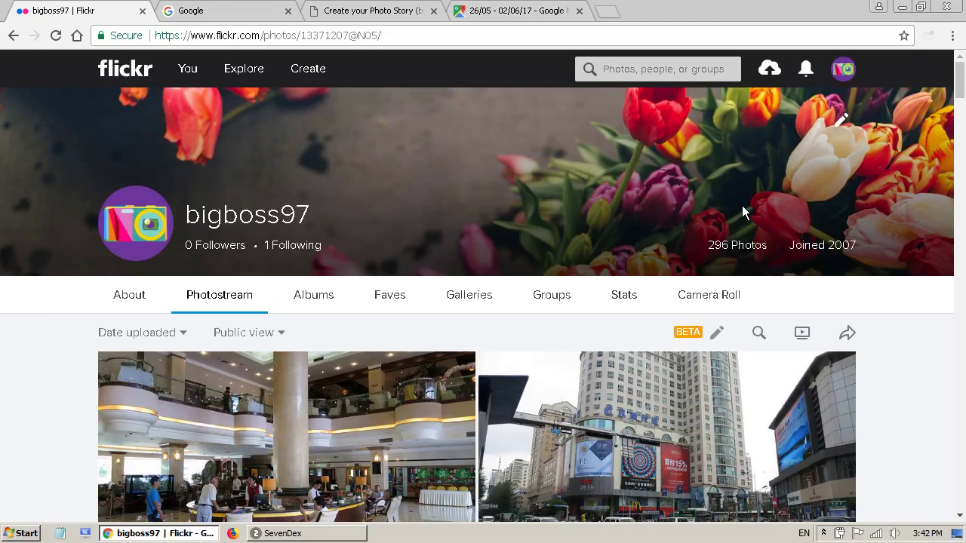
scroll(742, 205, down, 1)
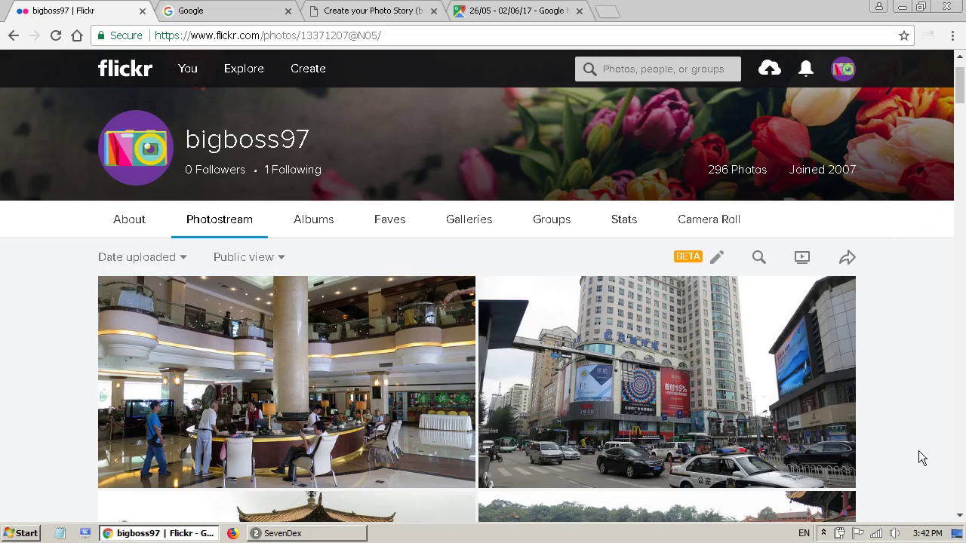
scroll(918, 448, up, 1)
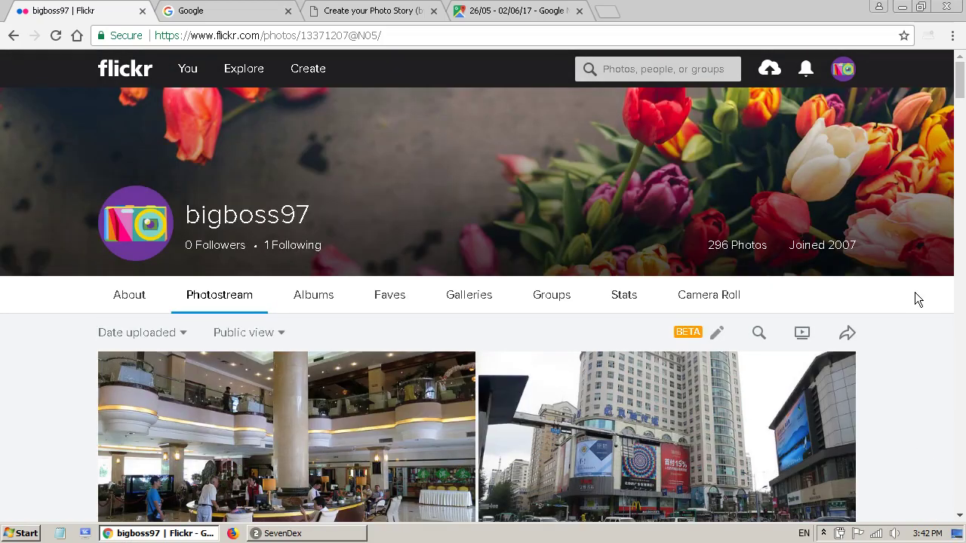
scroll(914, 293, down, 2)
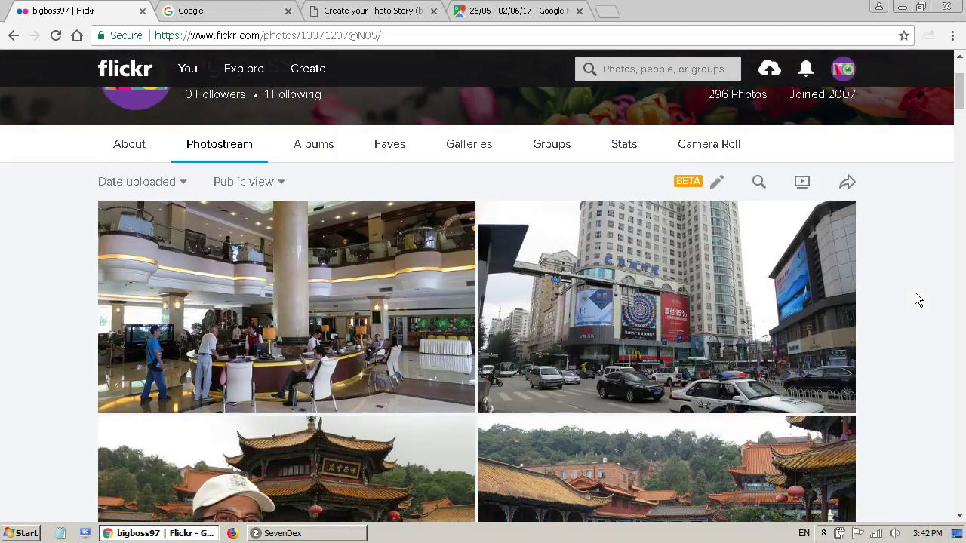
scroll(914, 292, up, 1)
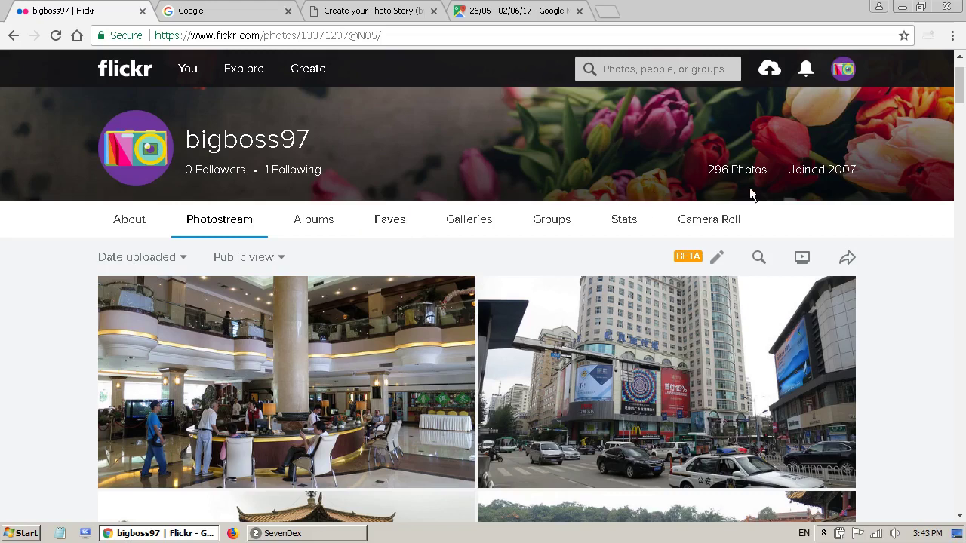
- Go to the Flickr albums list and open the Taiwan 13 album
mouse_move(187, 77)
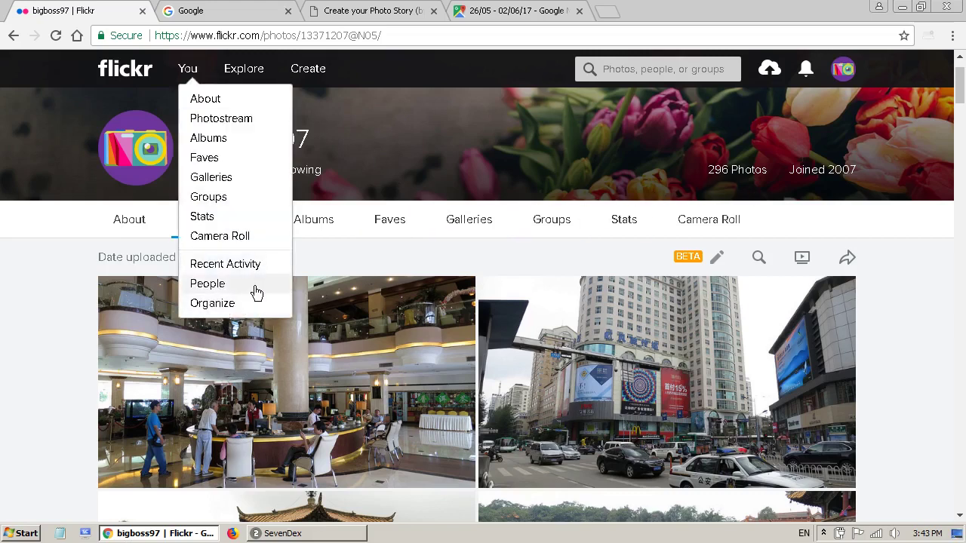
click(256, 143)
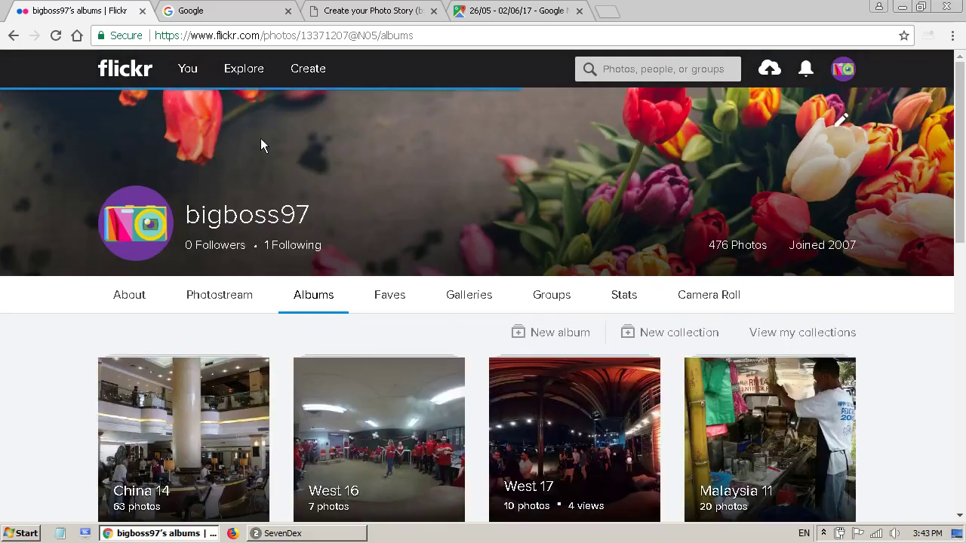
scroll(564, 324, down, 6)
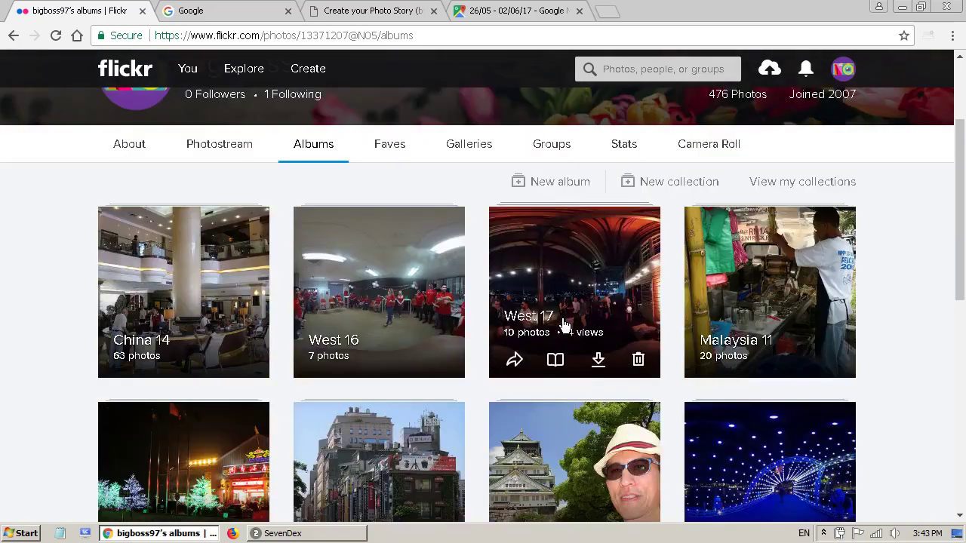
scroll(564, 324, up, 2)
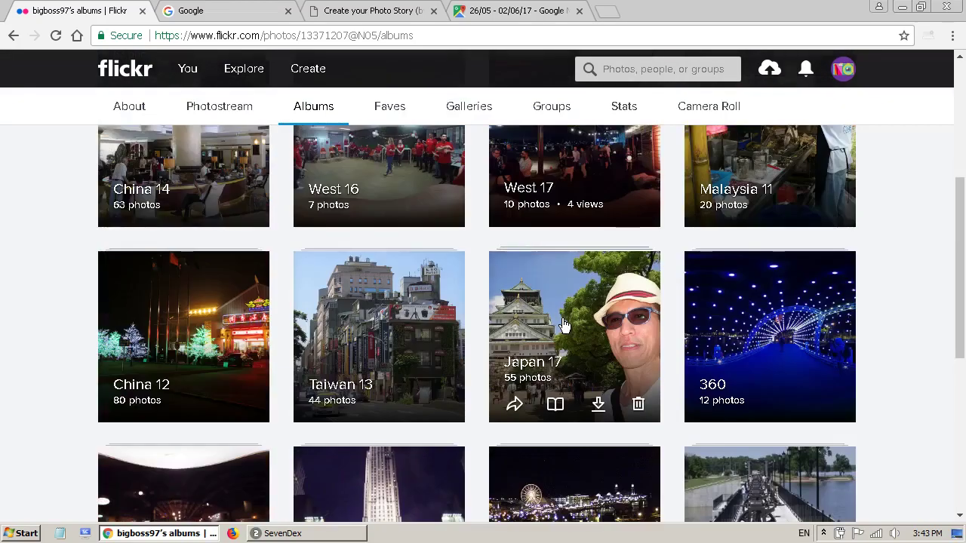
click(355, 363)
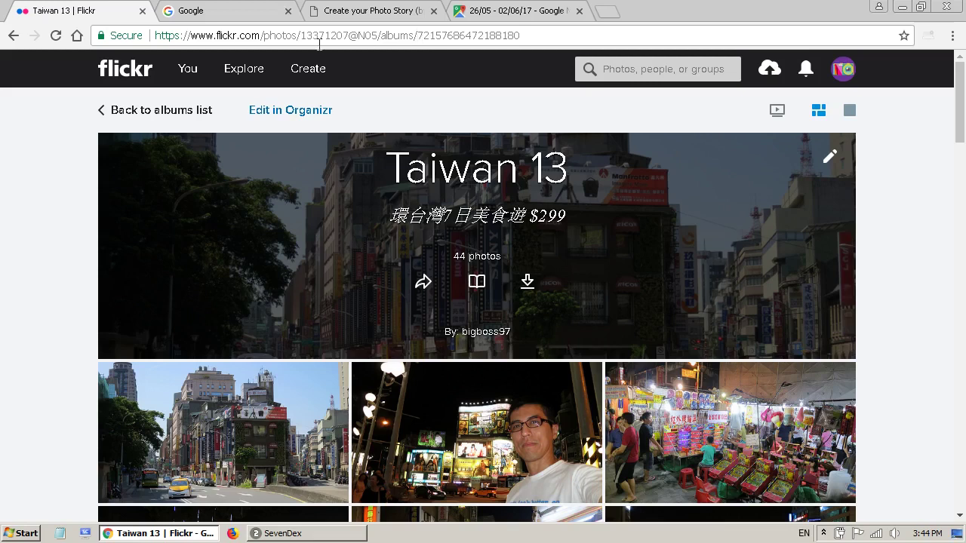
- Select the album ID in the Taiwan 13 web address and bring up the Flickr Photo Album to KML page
mouse_move(307, 68)
drag(301, 35, 516, 42)
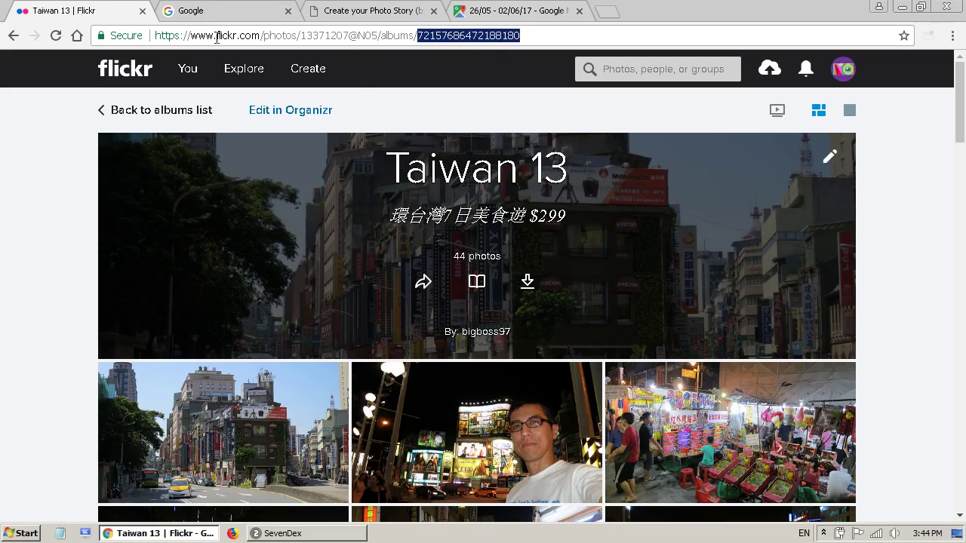
click(358, 15)
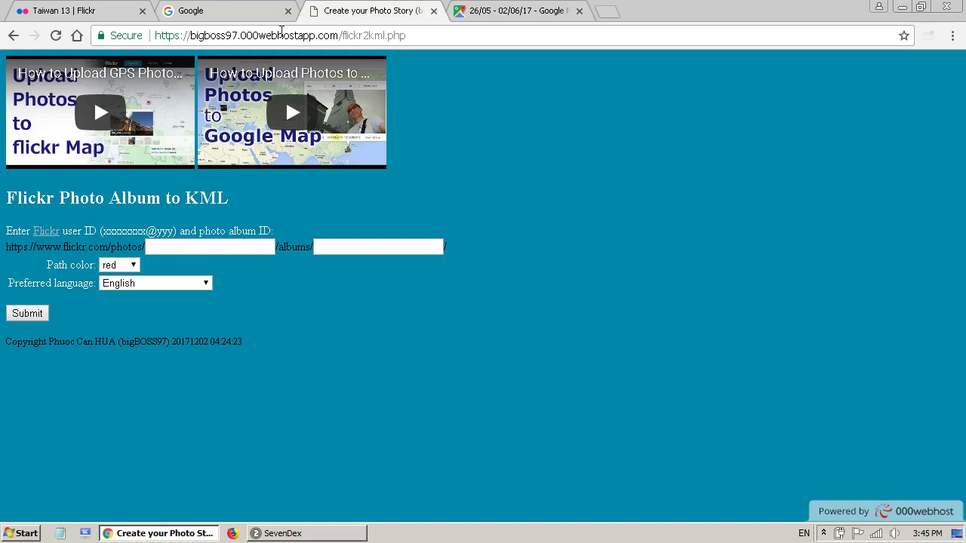
click(185, 36)
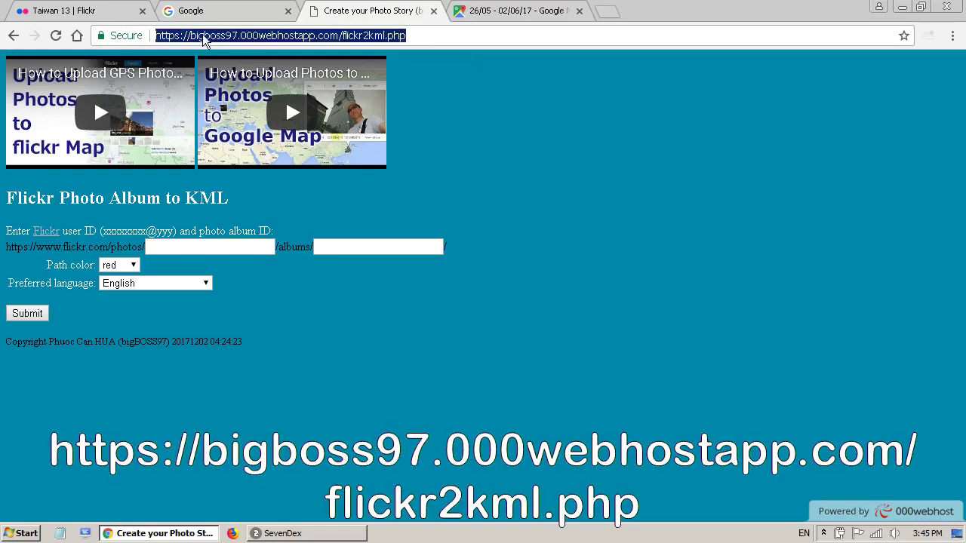
click(337, 35)
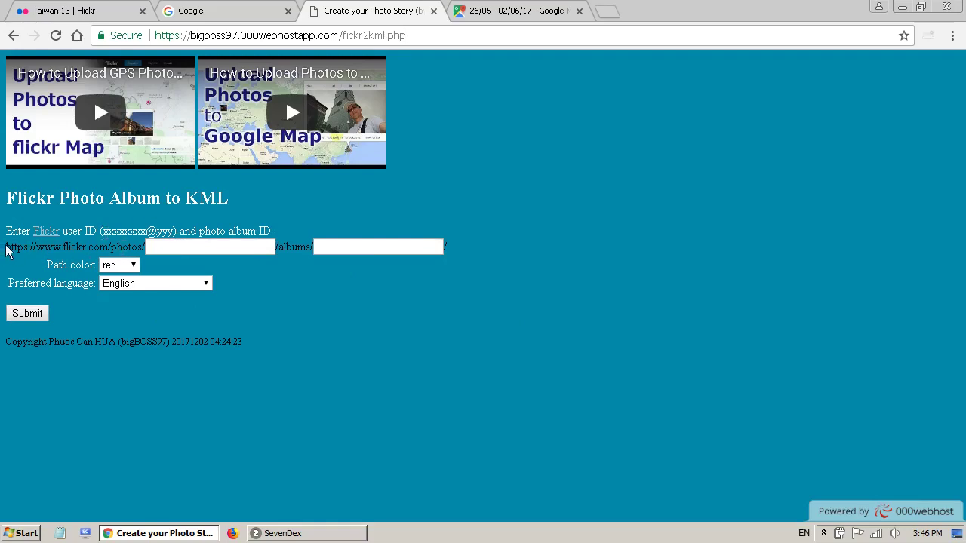
drag(8, 247, 140, 247)
click(188, 248)
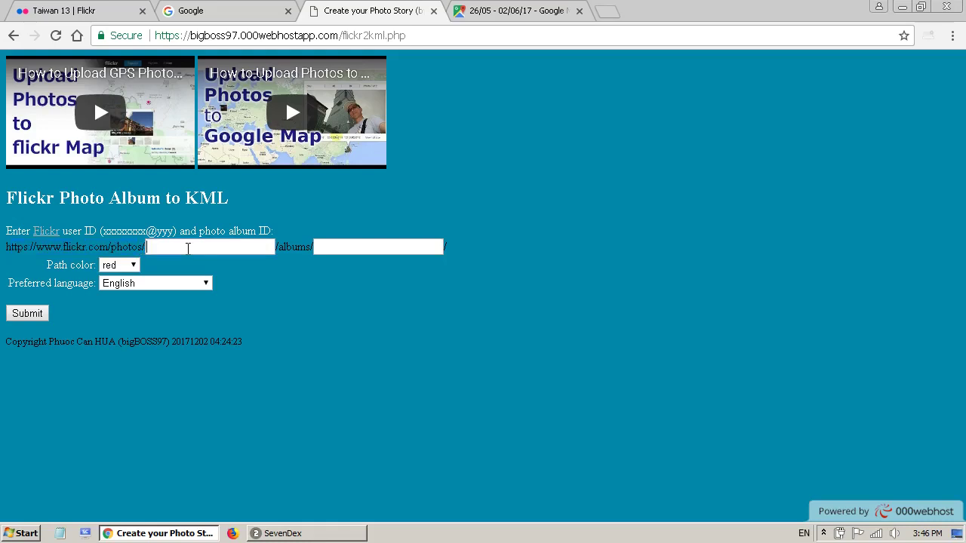
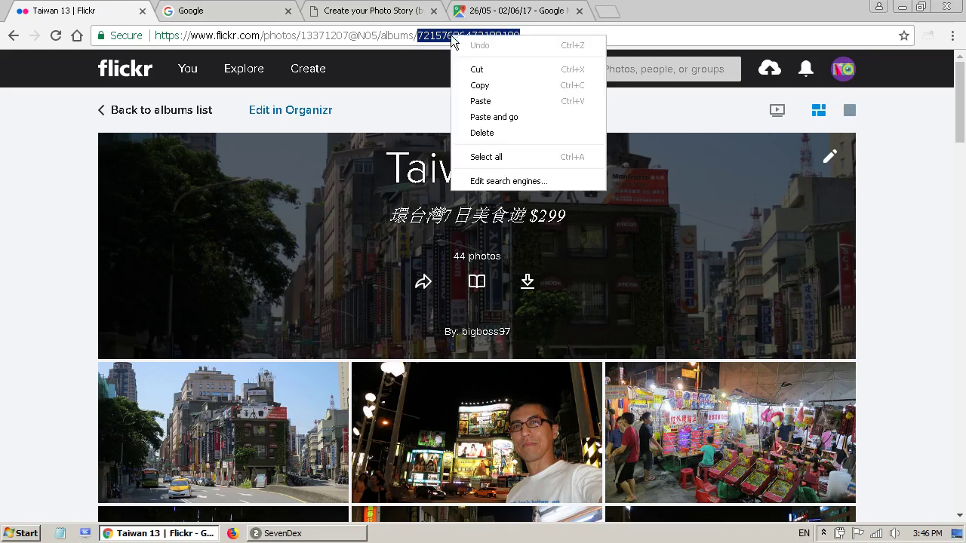
click(481, 87)
click(358, 17)
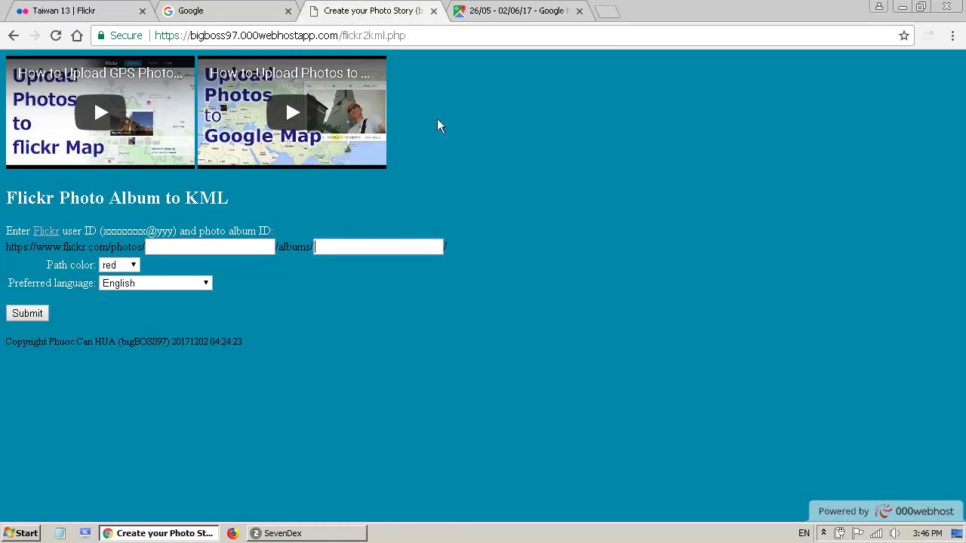
right_click(386, 246)
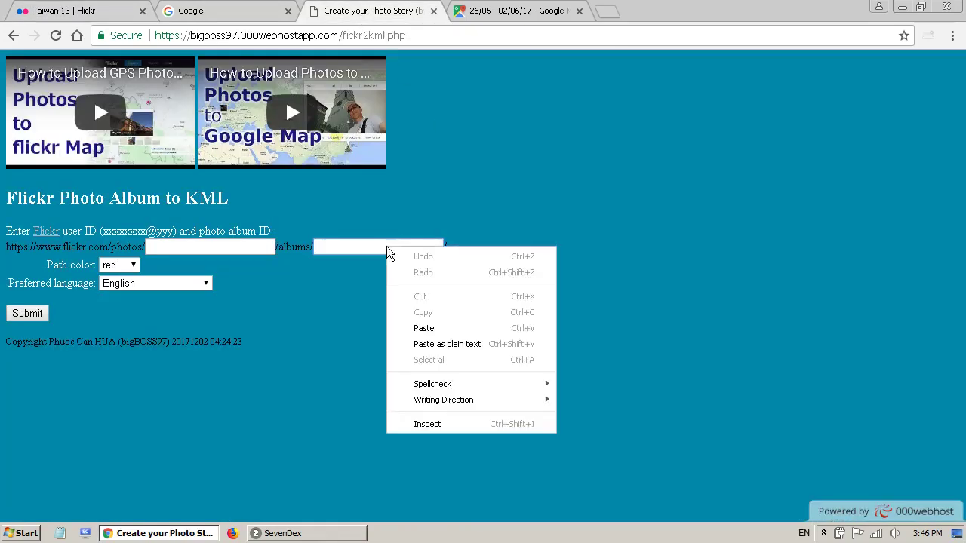
click(423, 327)
- Copy the Flickr user ID from the album's web address into the user ID field of the KML form
click(53, 11)
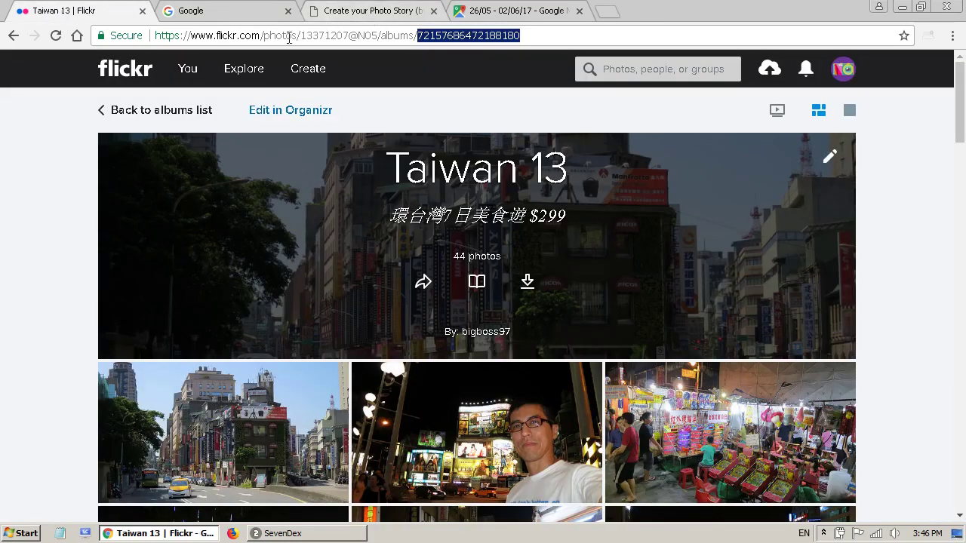
drag(300, 36, 380, 36)
key(ctrl+c)
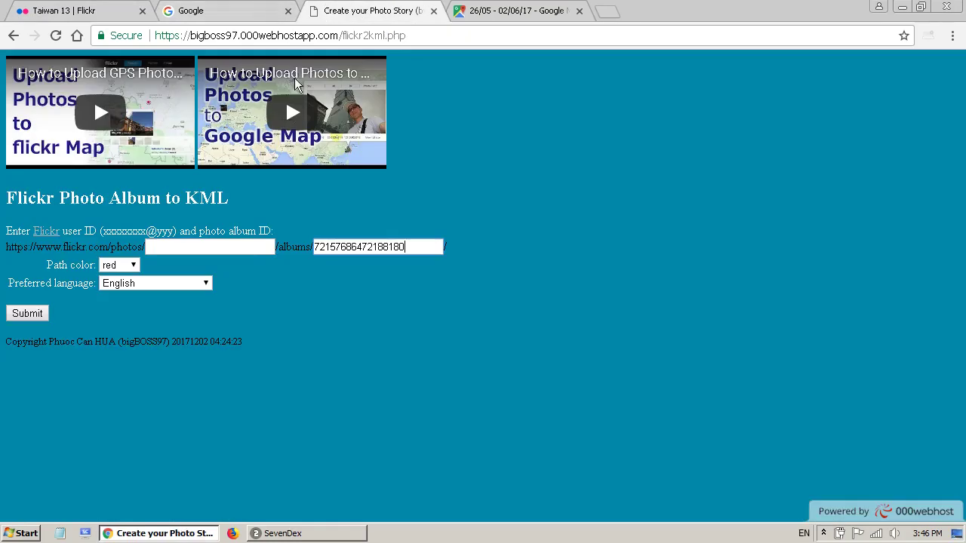
click(336, 10)
click(244, 249)
key(ctrl+v)
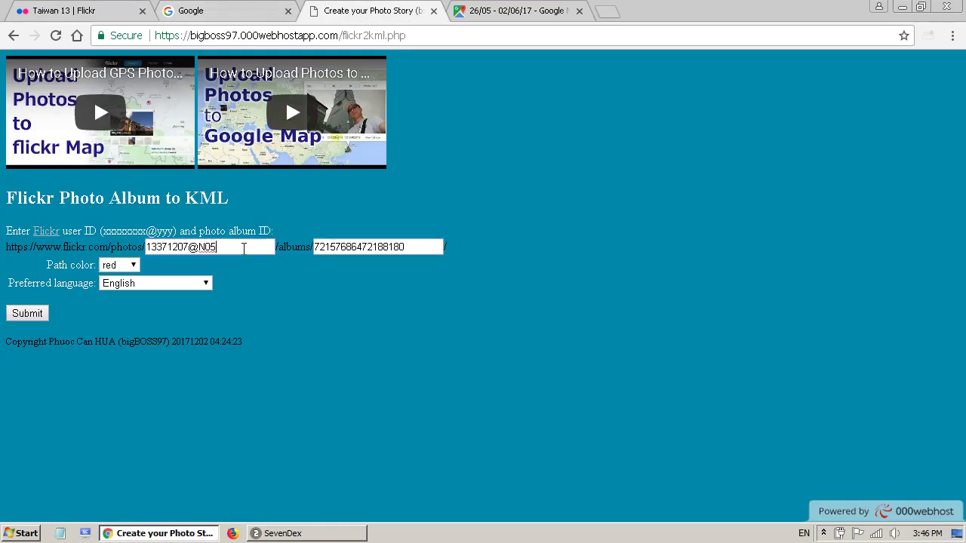
- Look through the photos in the Taiwan 13 album on Flickr
click(57, 269)
click(45, 347)
click(98, 13)
scroll(453, 312, down, 6)
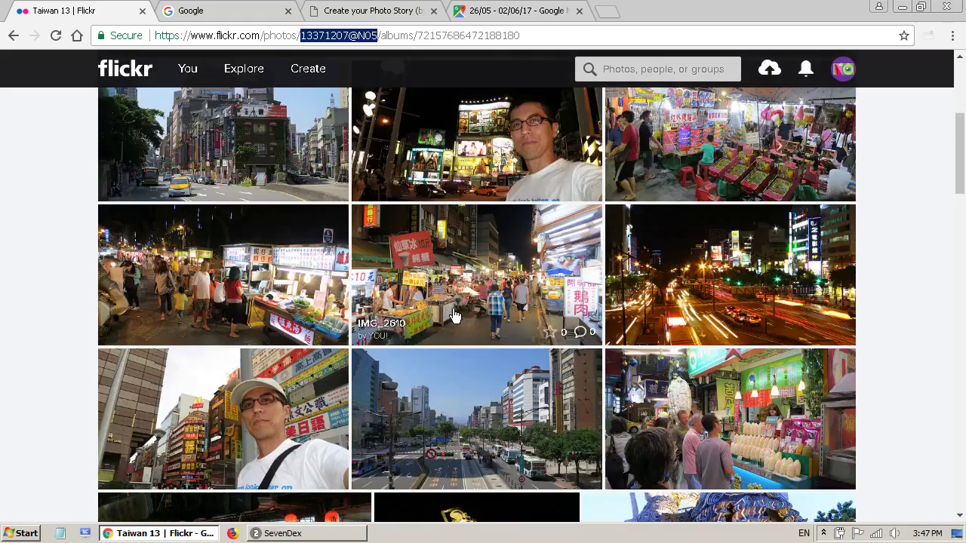
scroll(453, 315, down, 2)
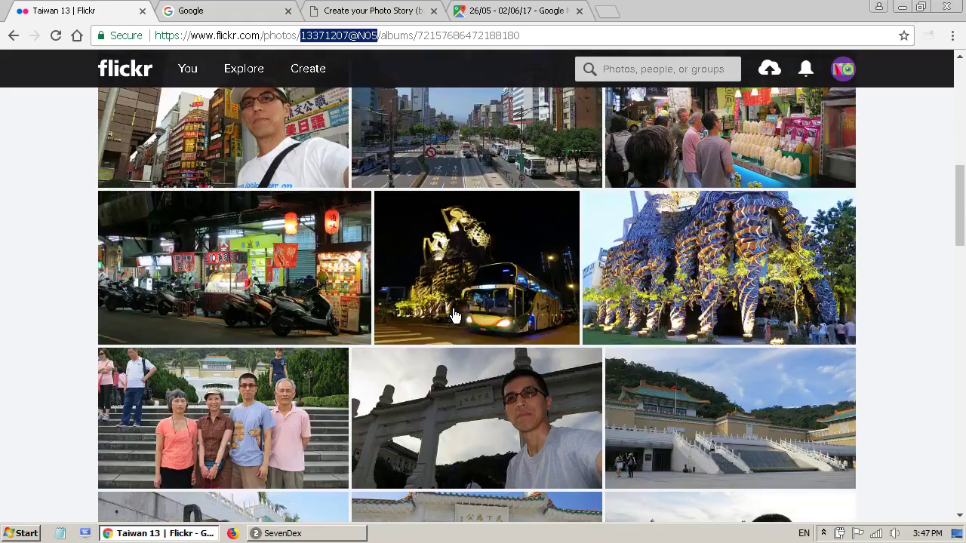
- Return to the KML form and set the preferred language to Chinese (Traditional)
click(363, 15)
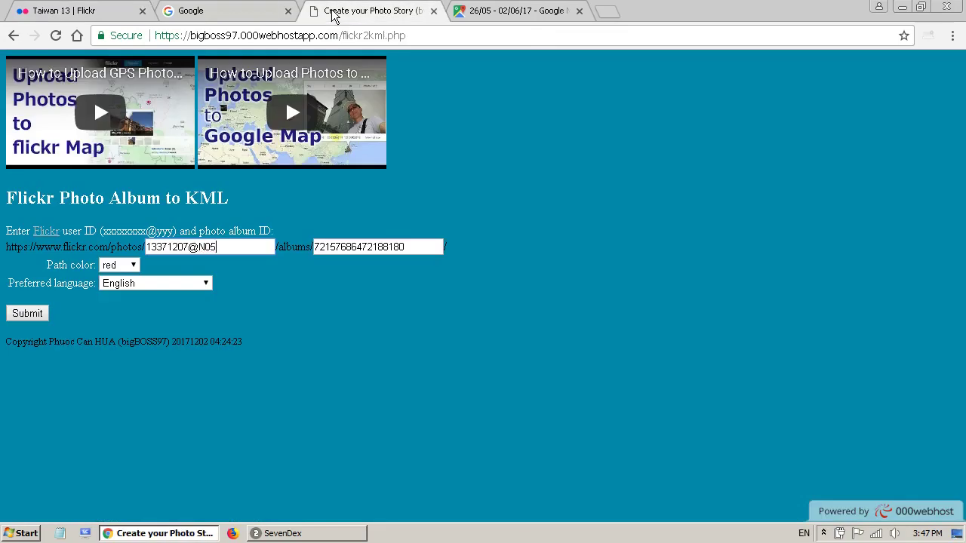
click(207, 283)
drag(209, 93, 229, 262)
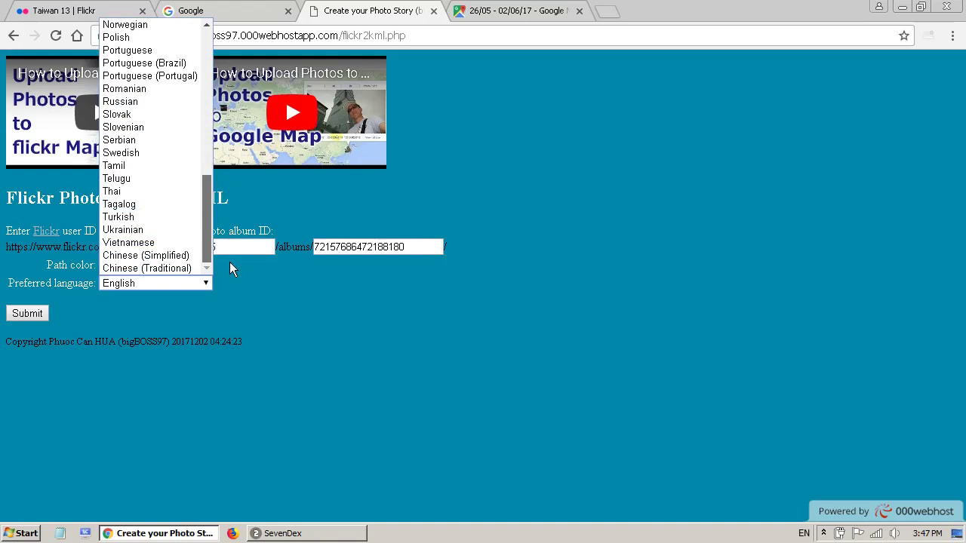
click(180, 270)
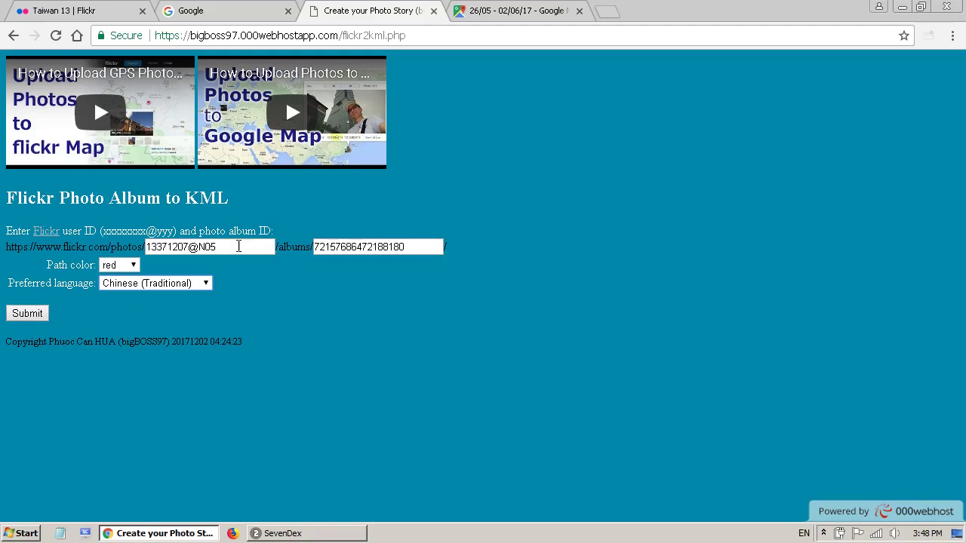
- Submit the album form and save the generated Taiwan 13 KML file in the tmp folder on drive E
click(36, 313)
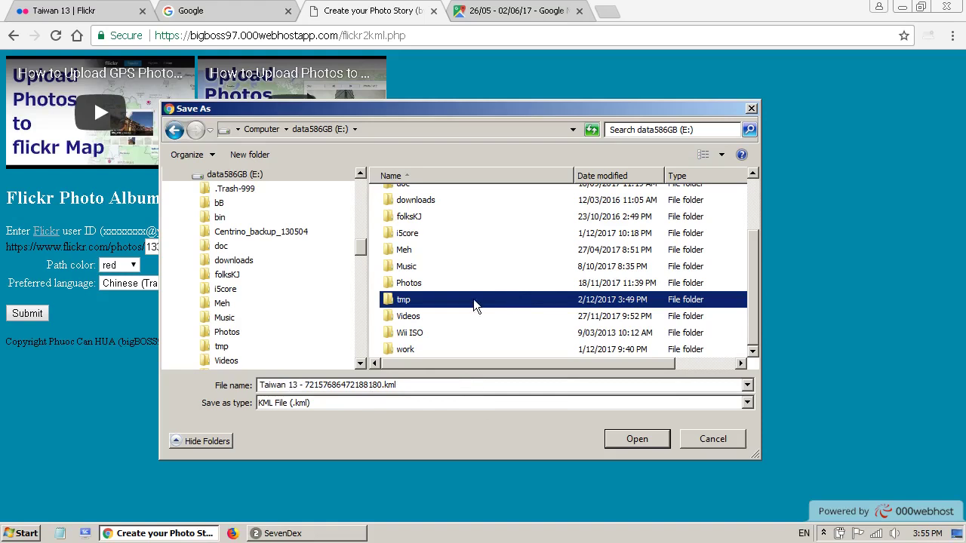
click(659, 440)
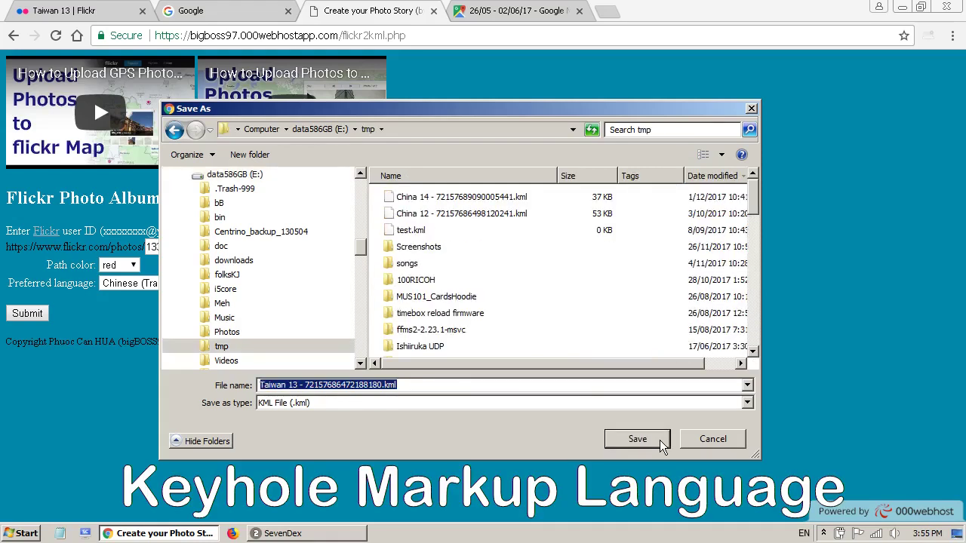
click(660, 440)
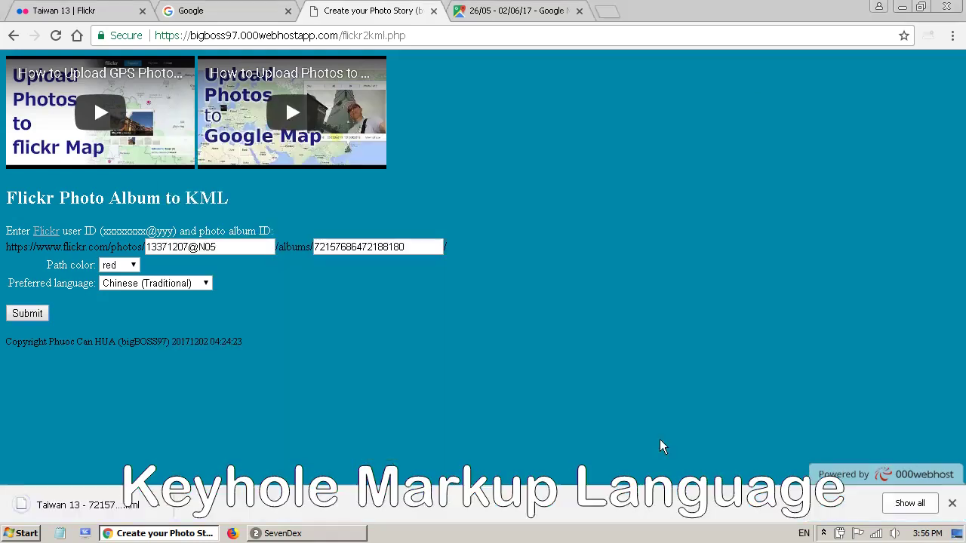
- Open the tmp folder on drive E in the file manager and sort its files by newest modification date
key(super+e)
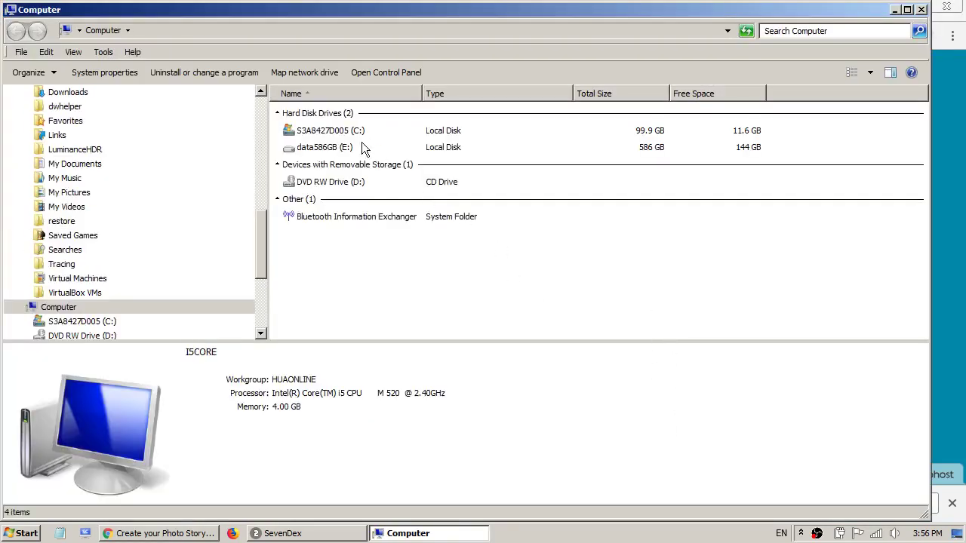
double_click(350, 151)
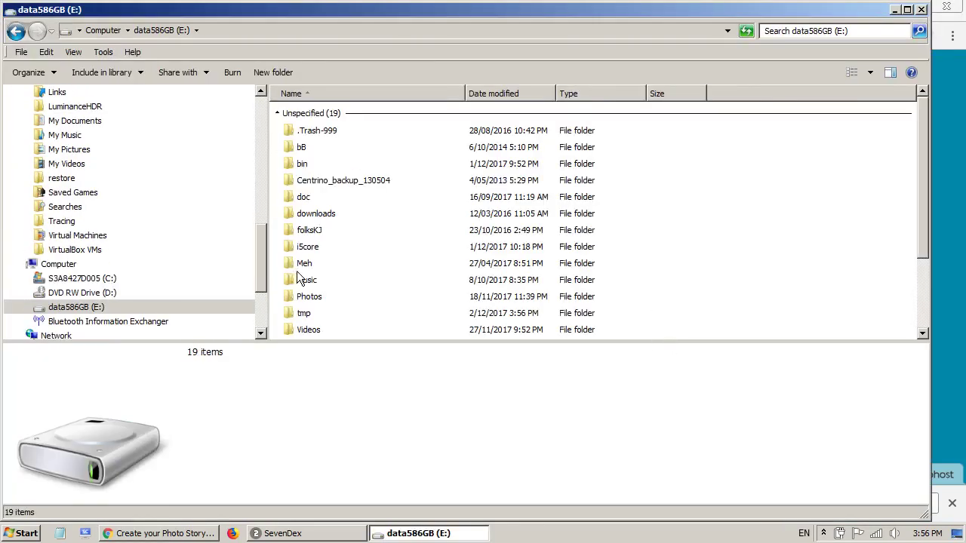
double_click(302, 312)
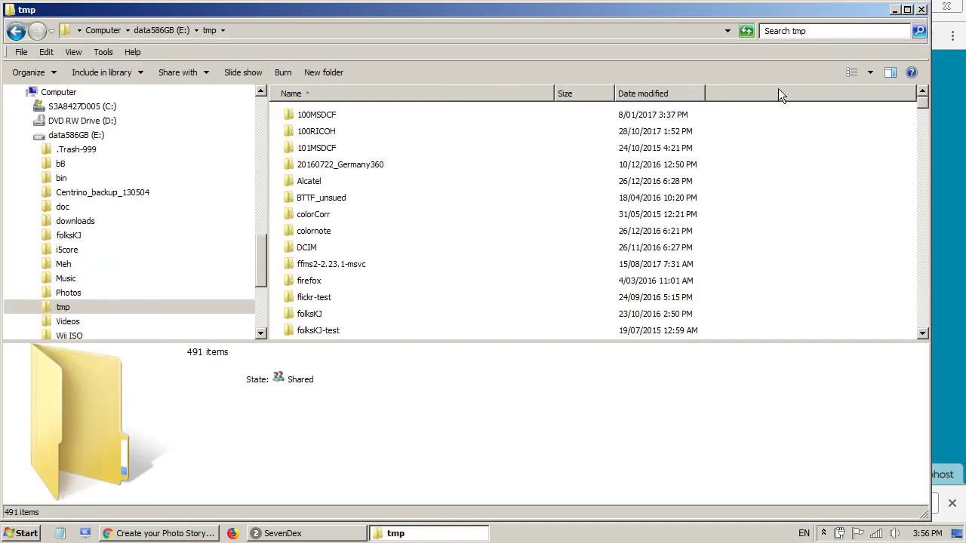
click(660, 96)
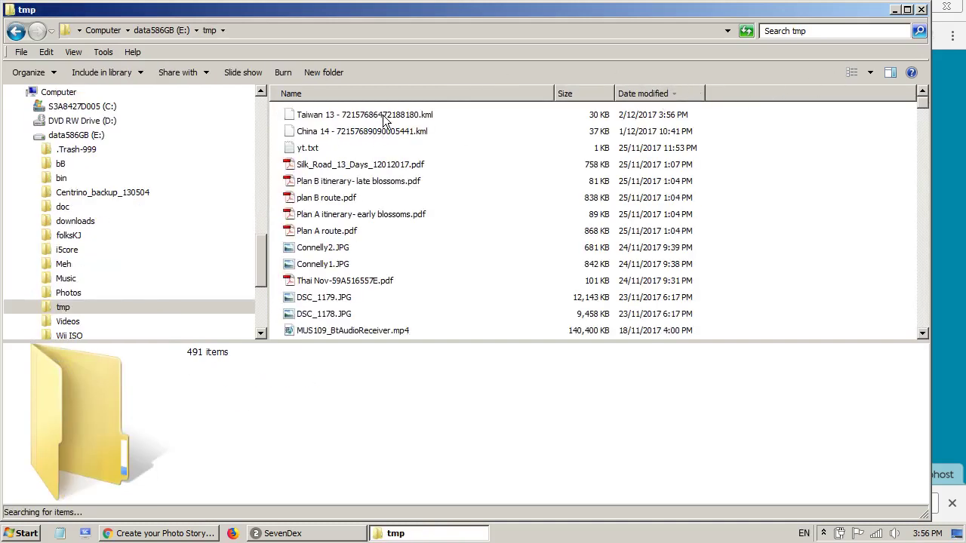
- Examine the Taiwan 13 KML file's styles, description and route coordinates in SciTE, then close the editor and minimize the folder window
click(387, 117)
right_click(386, 117)
mouse_move(285, 252)
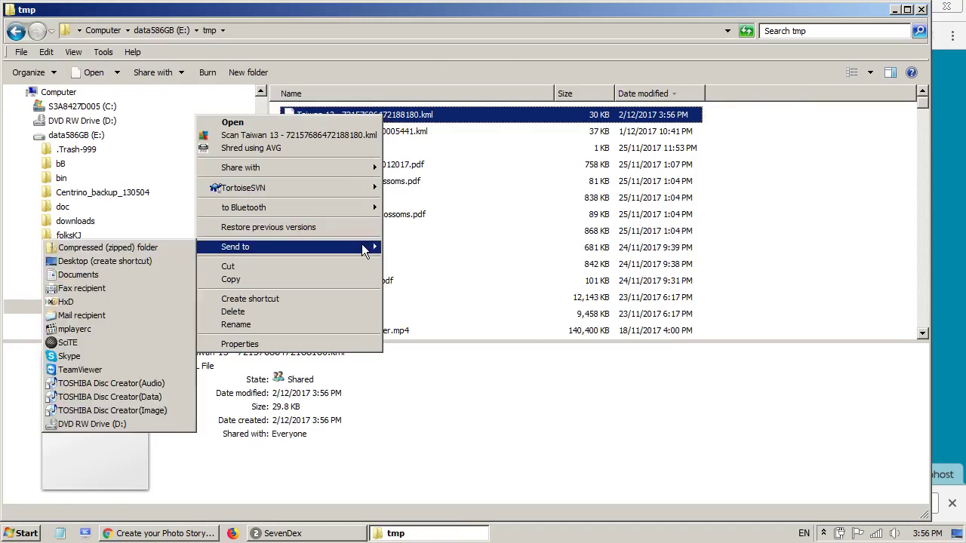
click(83, 342)
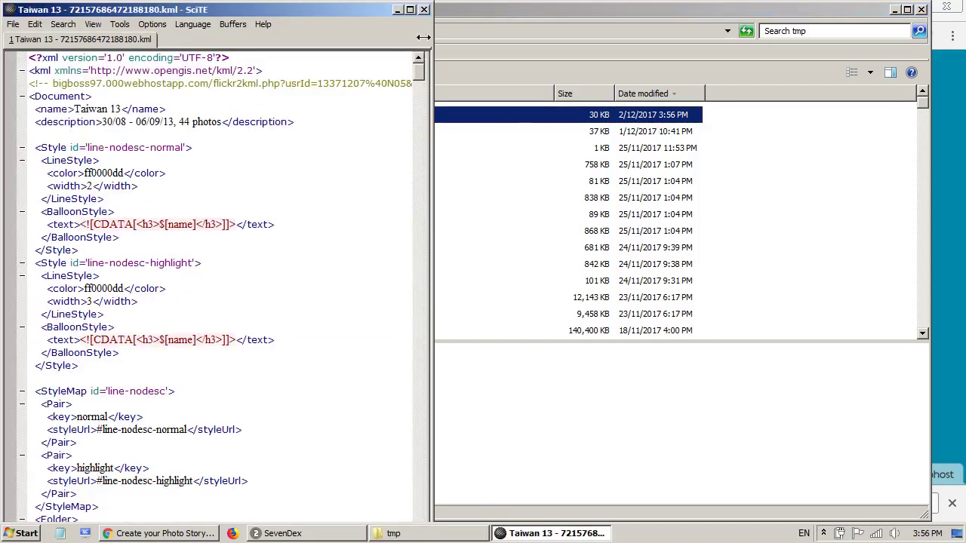
click(411, 10)
scroll(451, 198, down, 2)
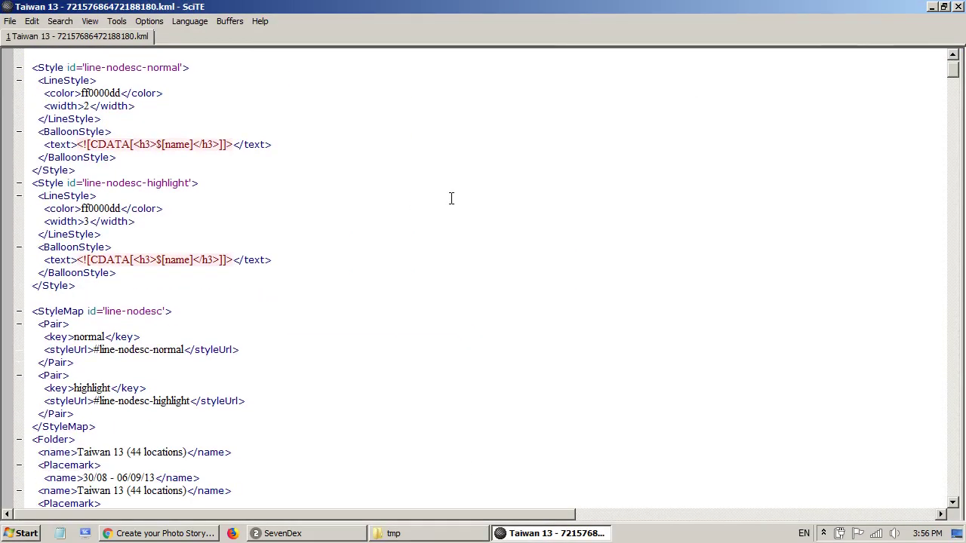
scroll(163, 294, down, 4)
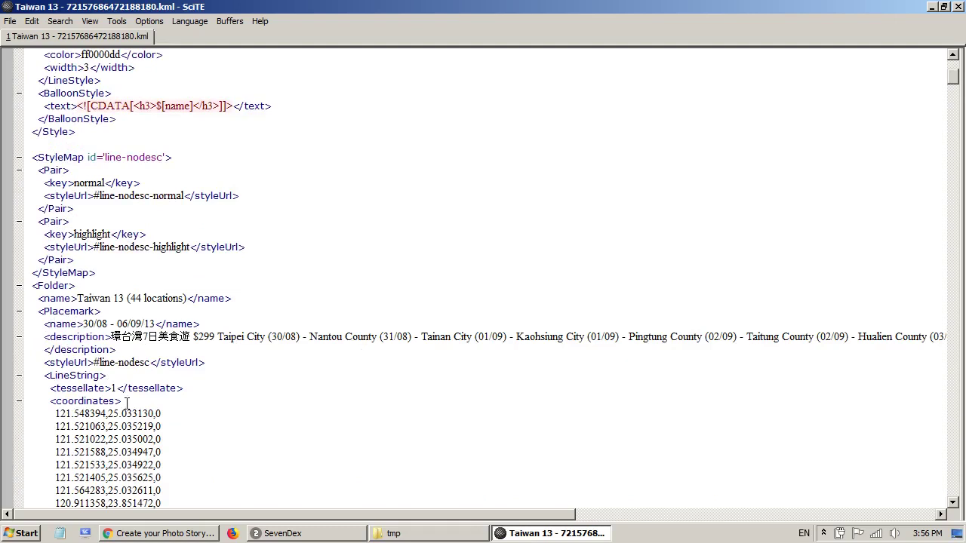
scroll(275, 418, down, 6)
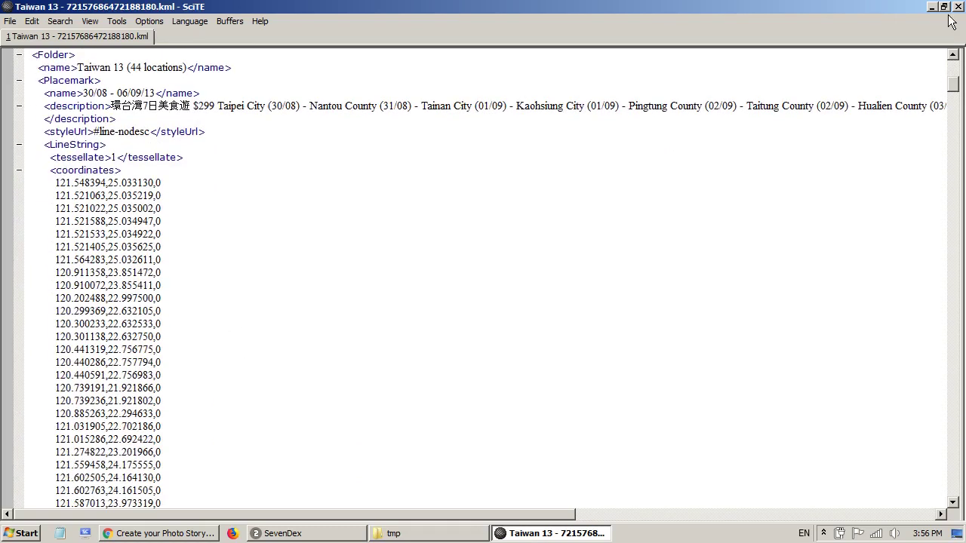
scroll(280, 274, down, 4)
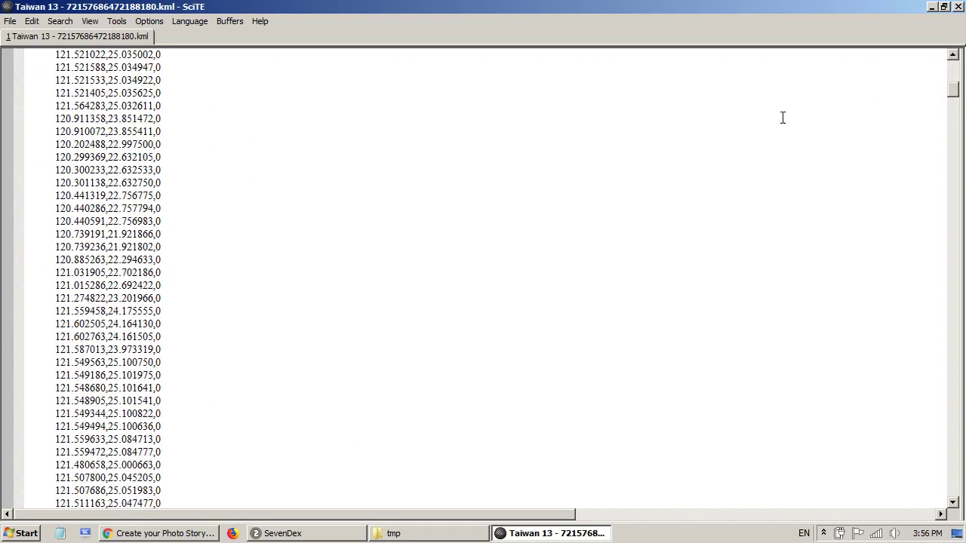
click(958, 6)
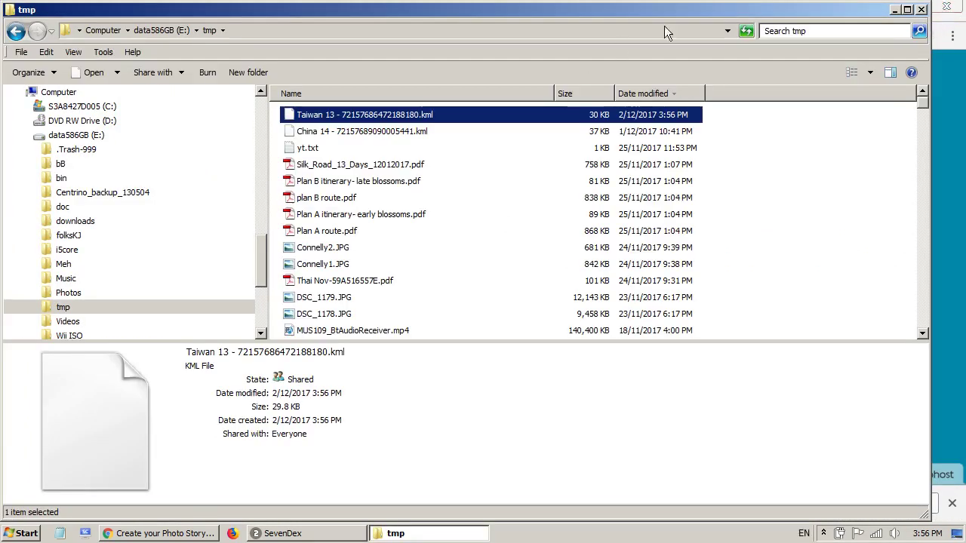
click(894, 9)
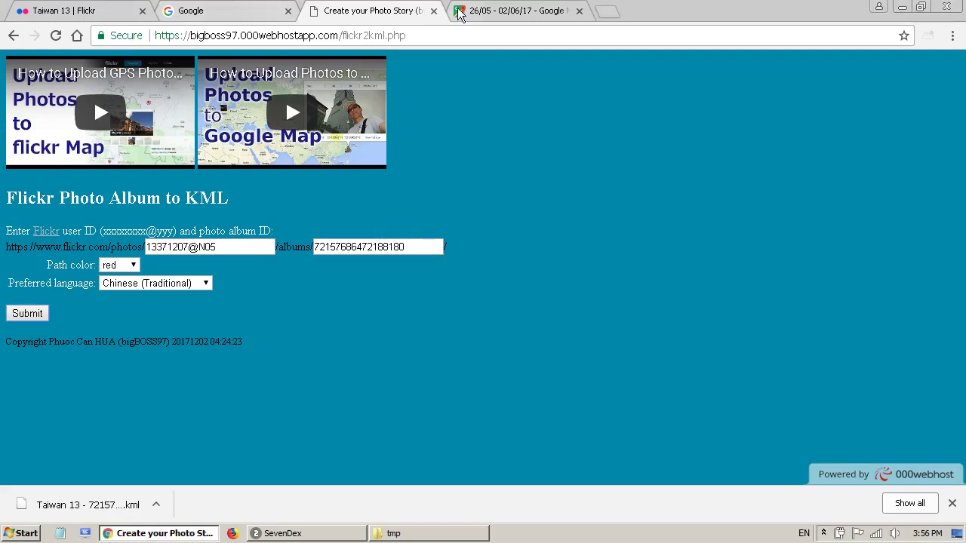
- Return to the browser and open Google Maps from the Google home page
click(521, 10)
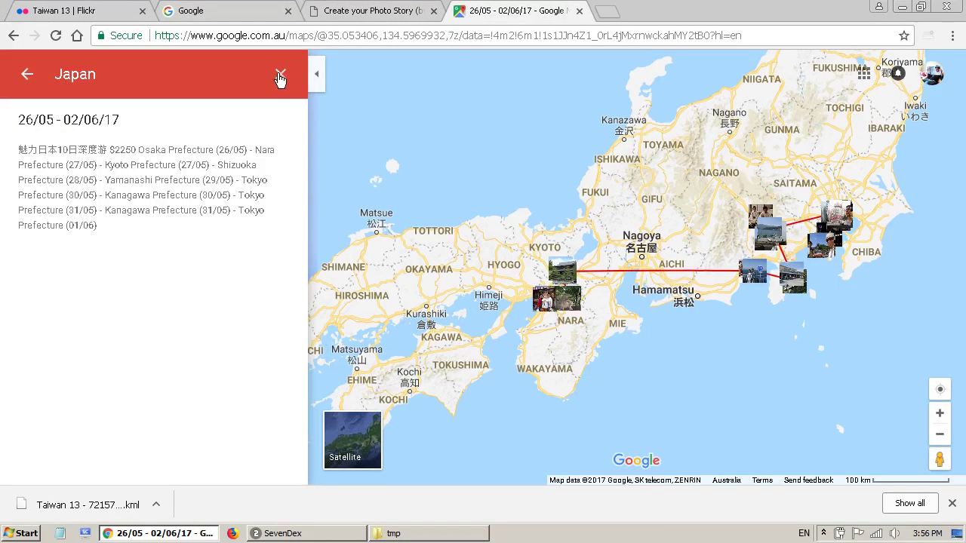
click(272, 36)
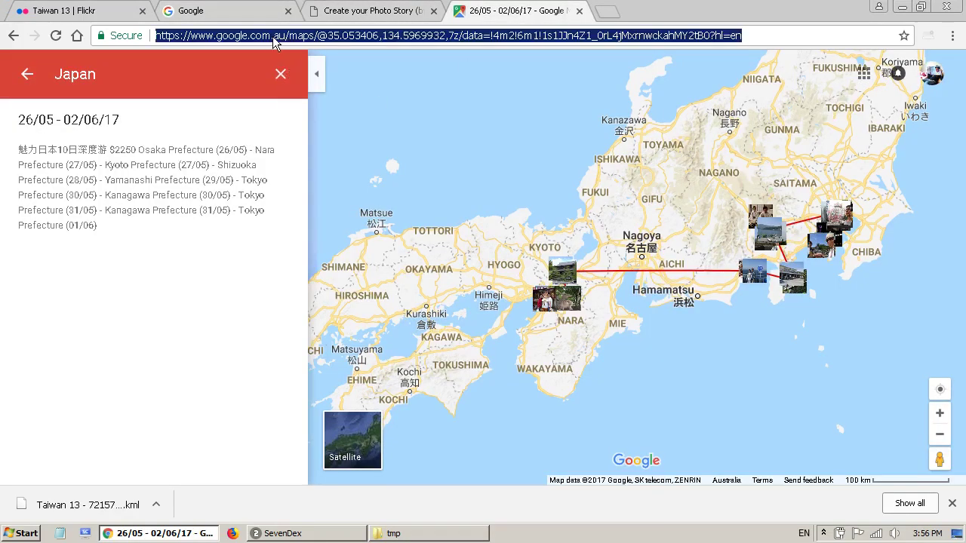
click(273, 12)
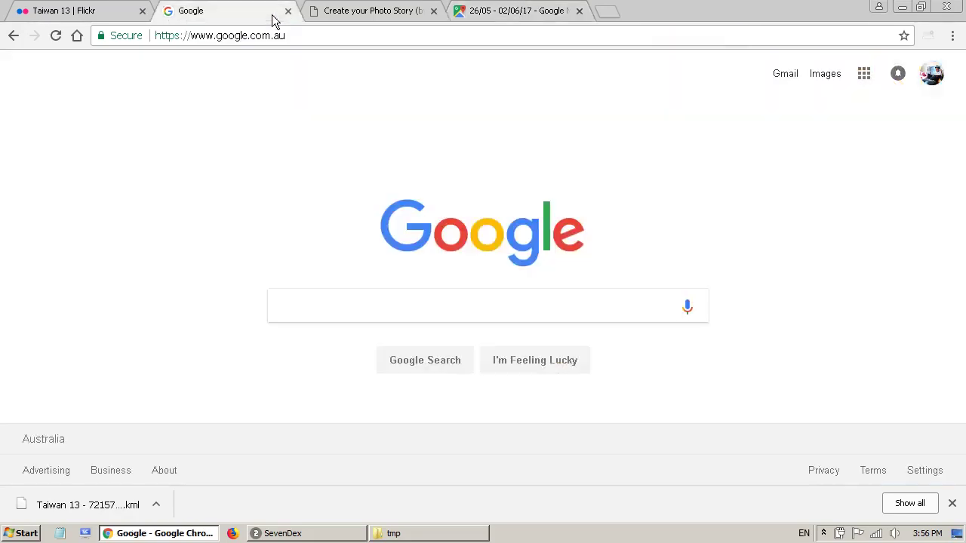
click(865, 75)
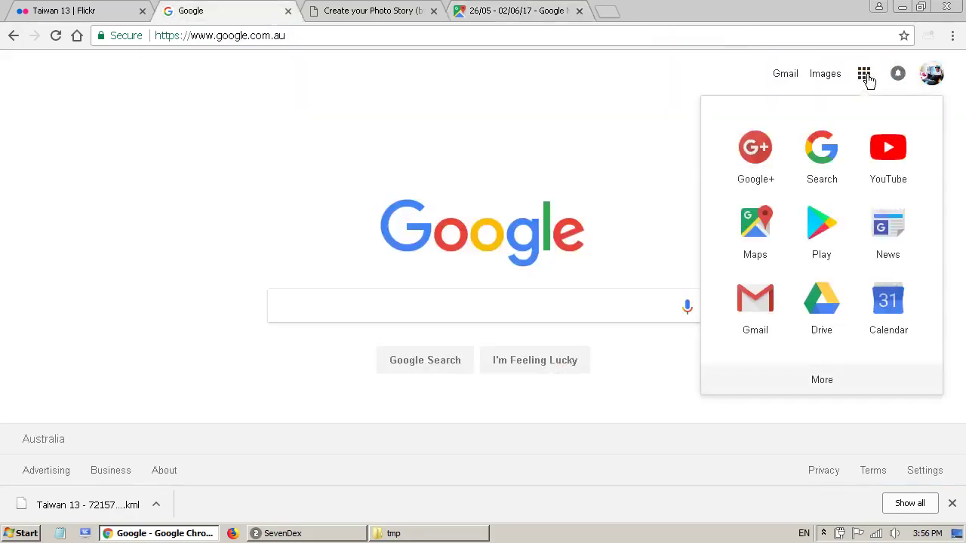
click(762, 233)
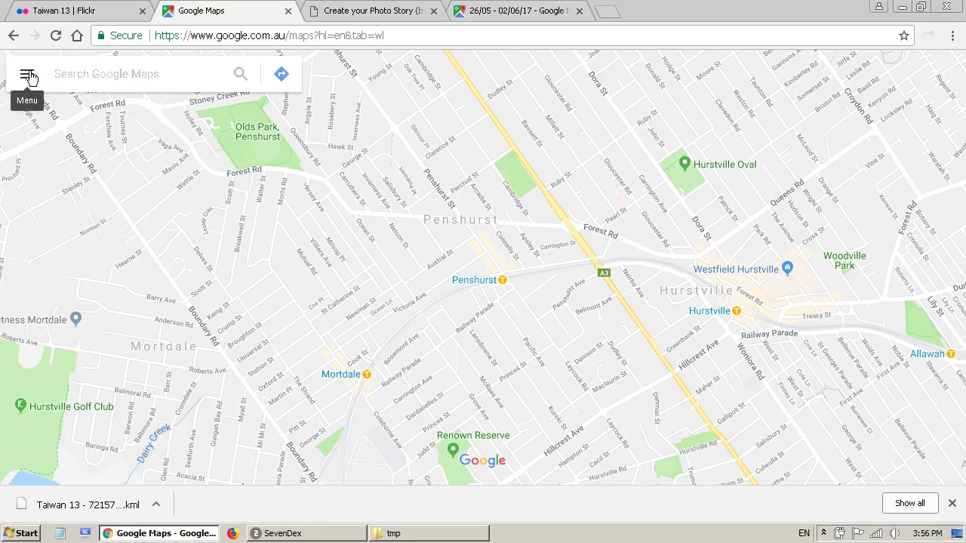
- Show all owned maps from Your places and create a new map in Google My Maps
click(28, 76)
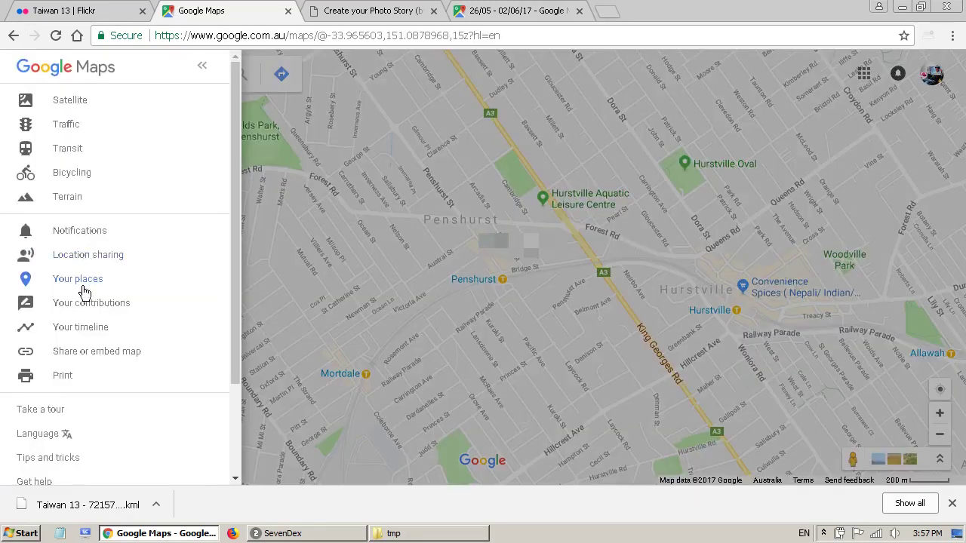
click(122, 284)
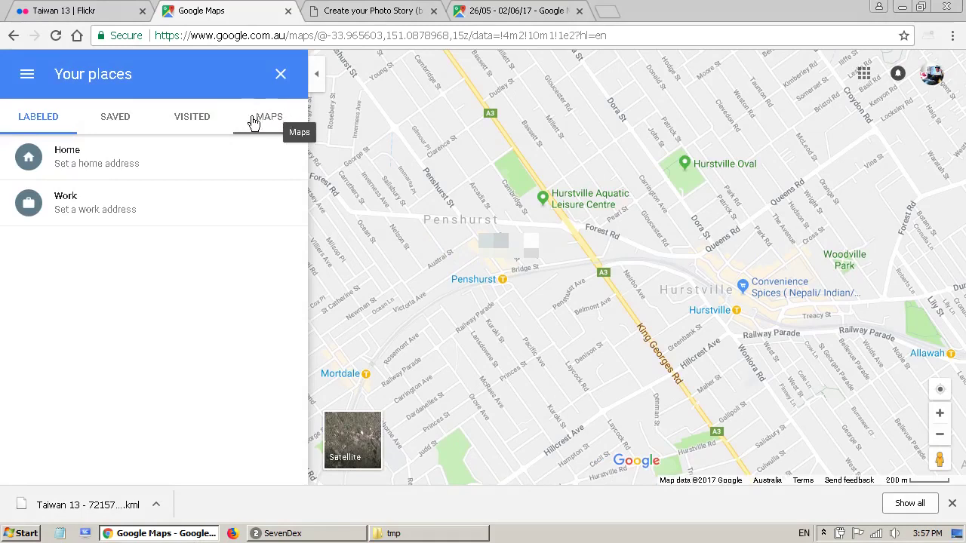
click(270, 120)
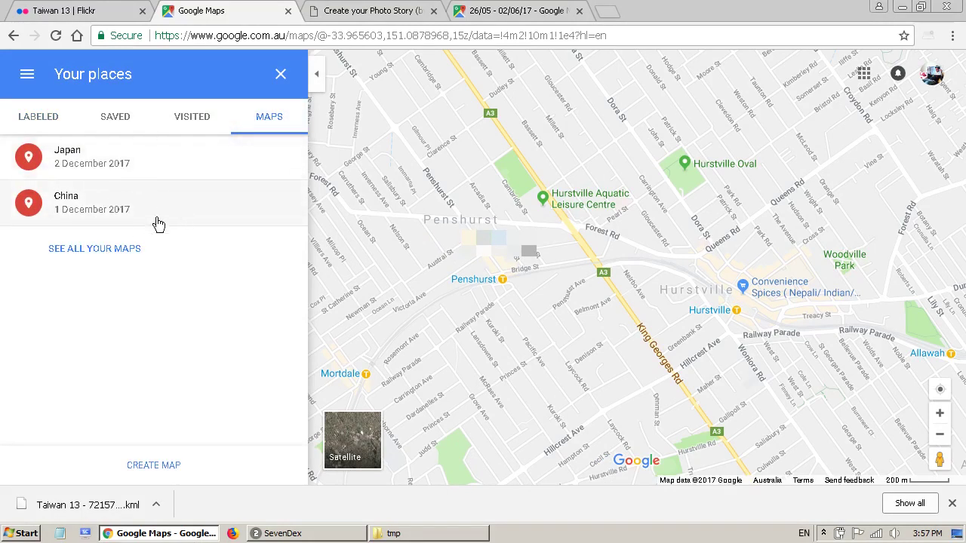
click(86, 253)
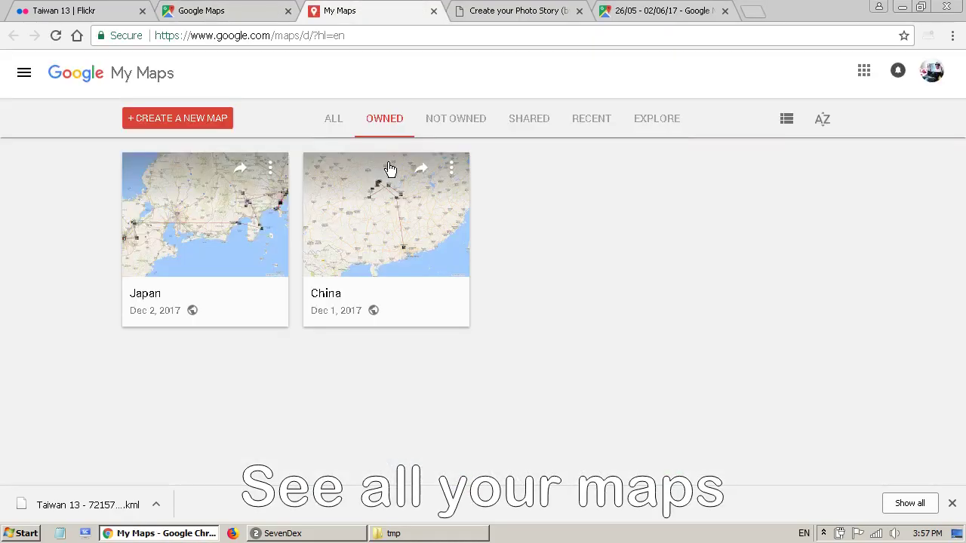
click(198, 121)
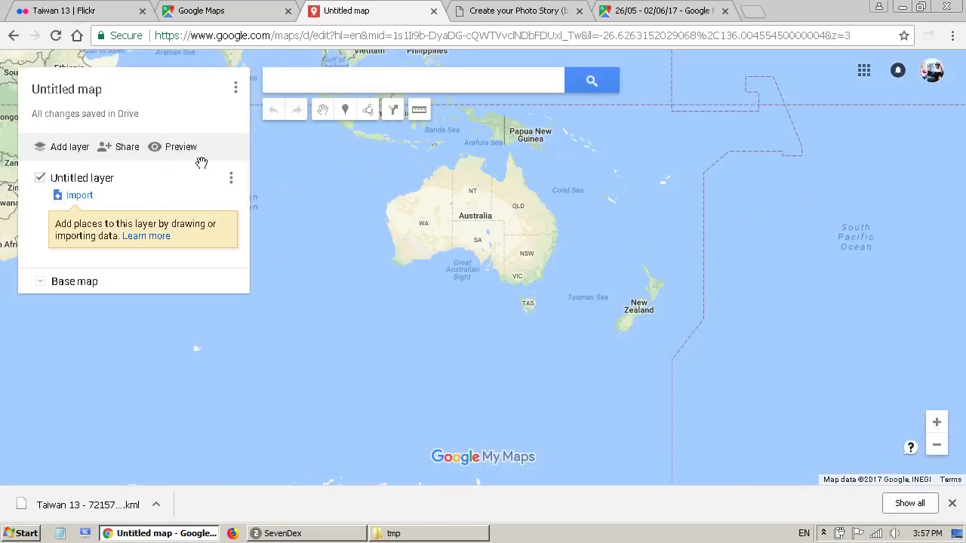
- Import Taiwan 13 - 72157686472188180.kml from the tmp folder into the new map's untitled layer
click(85, 199)
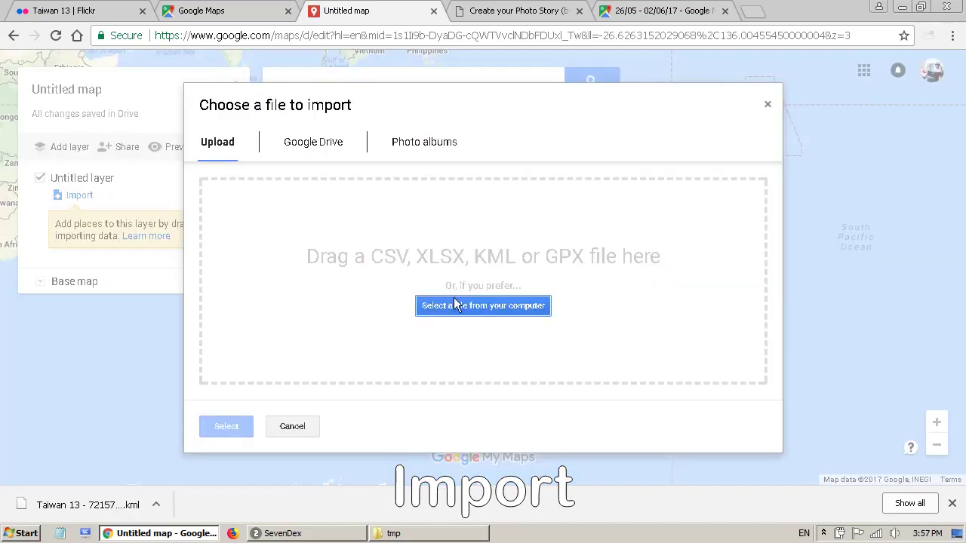
click(392, 534)
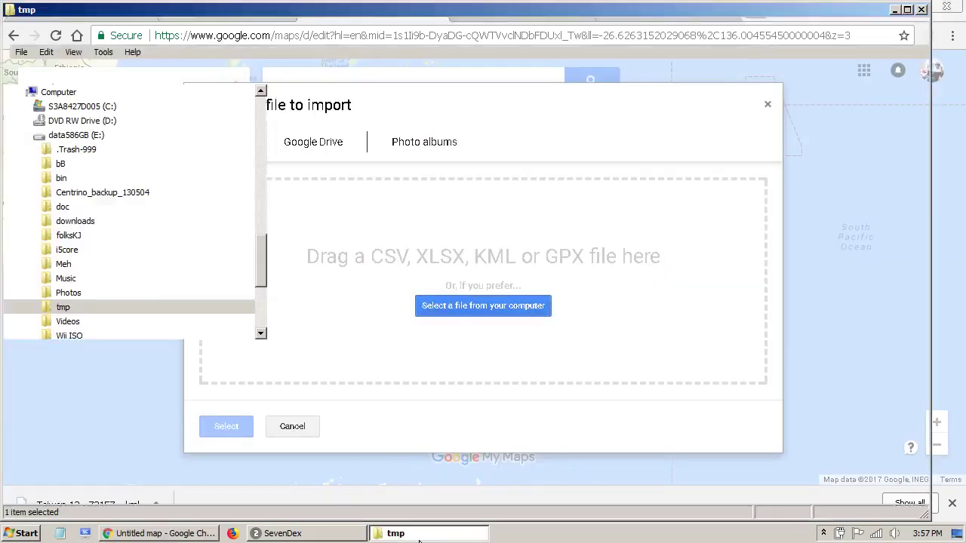
drag(751, 15, 916, 339)
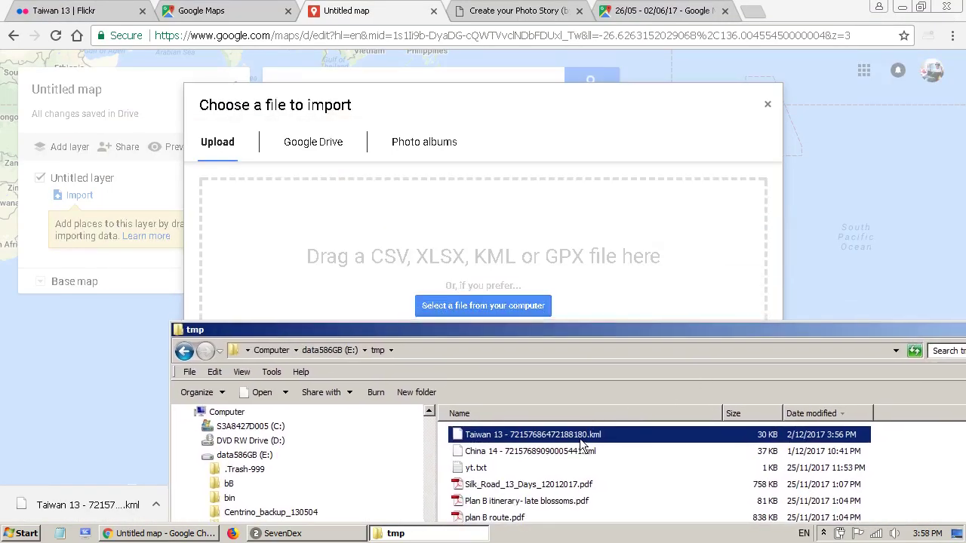
drag(582, 436, 597, 276)
drag(596, 271, 598, 273)
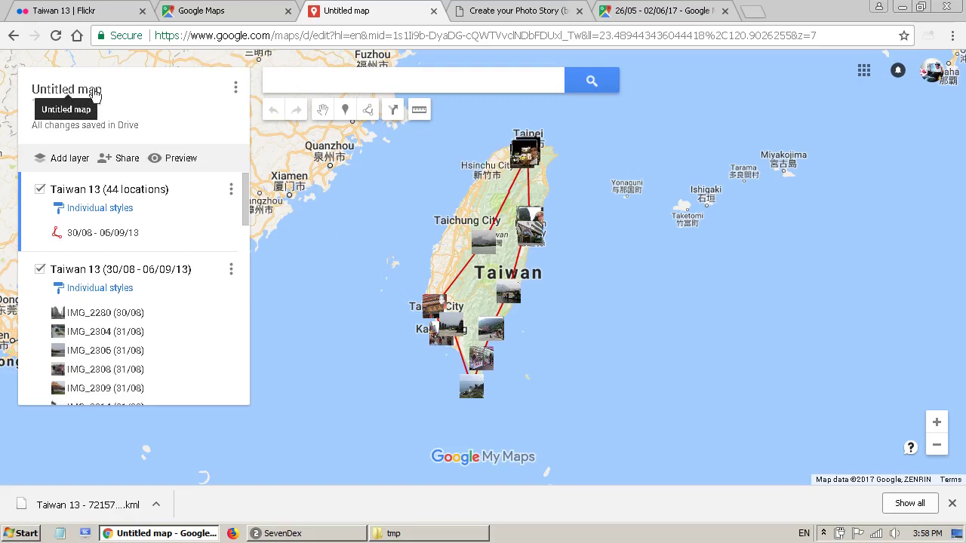
- Set the map's title to Taiwan 13, save it, and open the map's preview
click(235, 89)
click(117, 93)
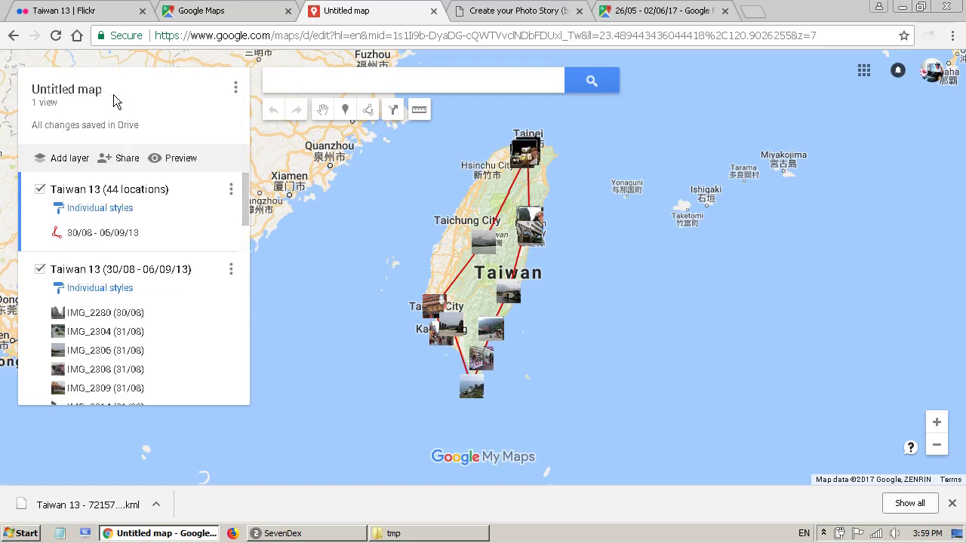
click(76, 94)
drag(436, 234, 326, 238)
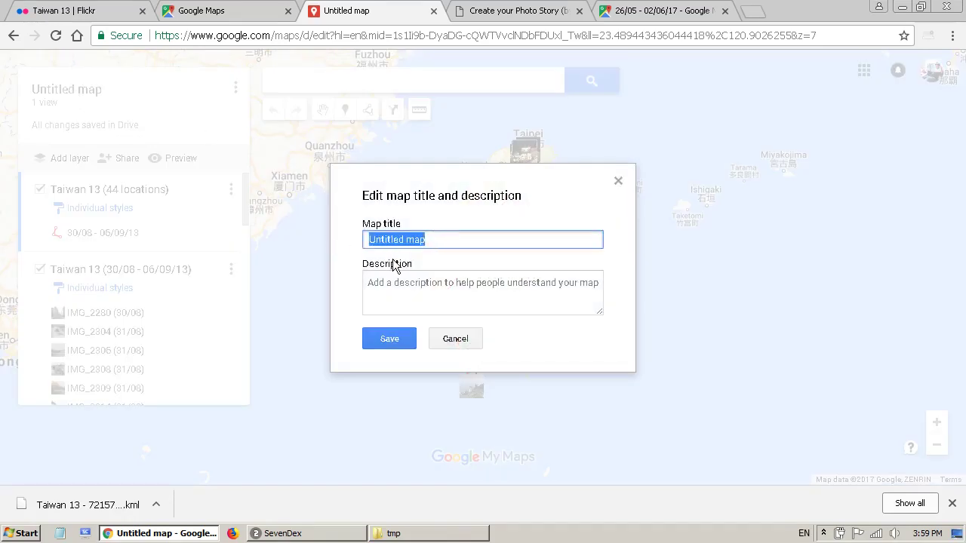
text(Taiwan 13)
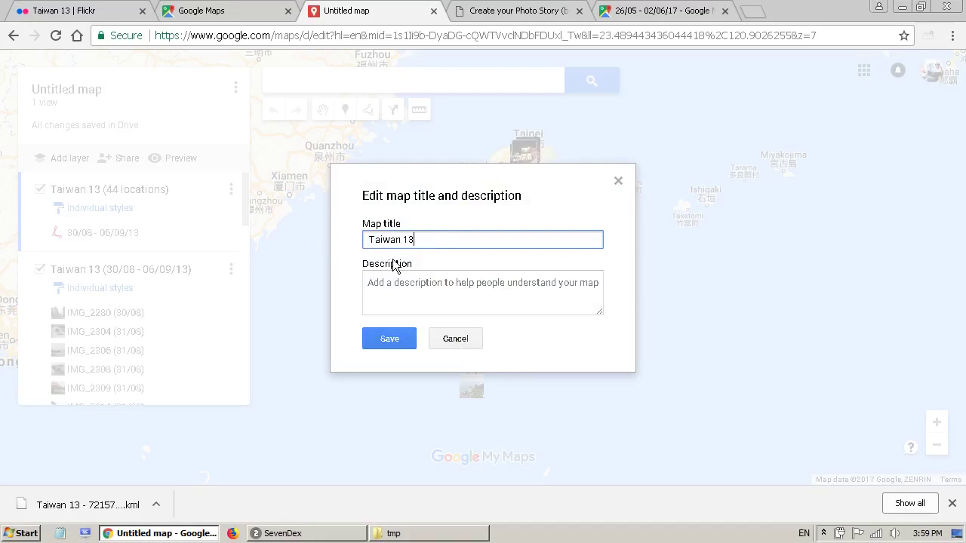
click(393, 341)
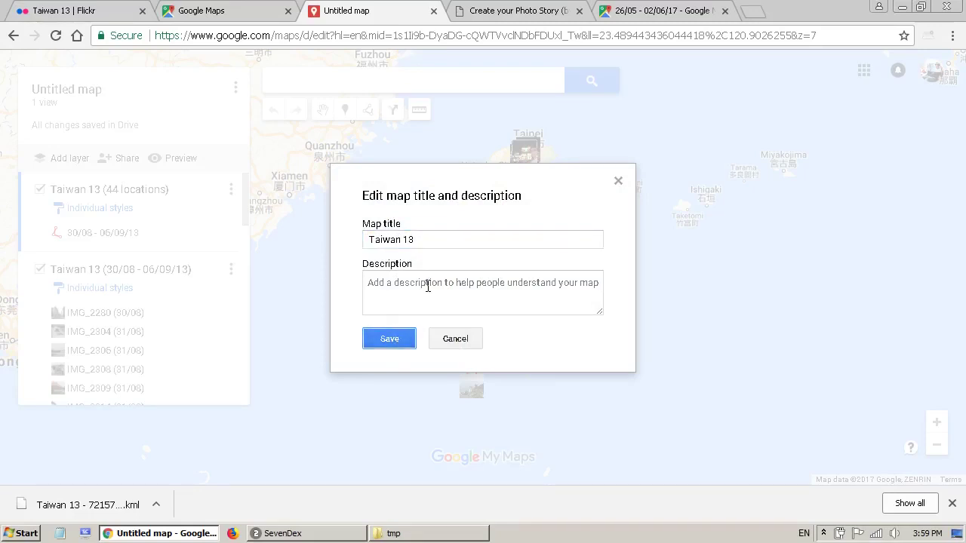
click(388, 338)
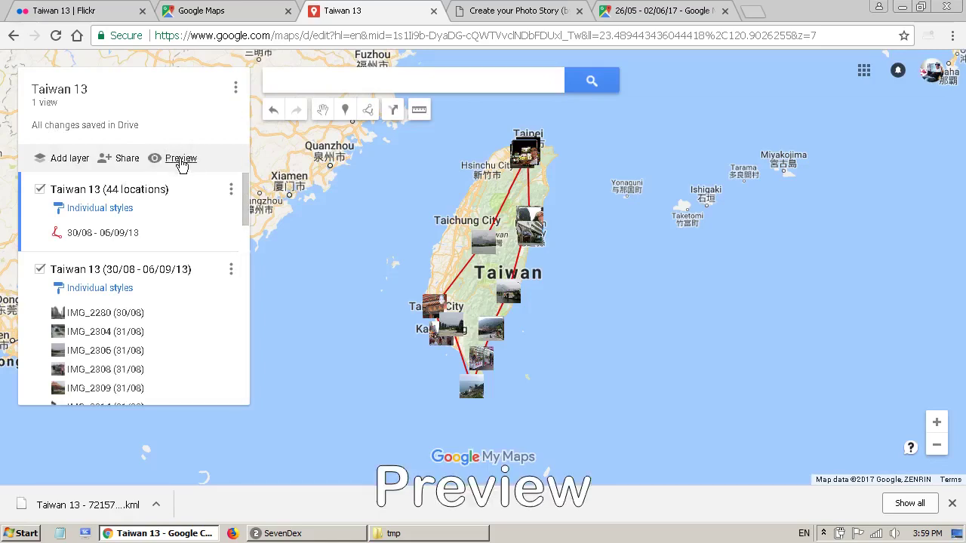
click(179, 159)
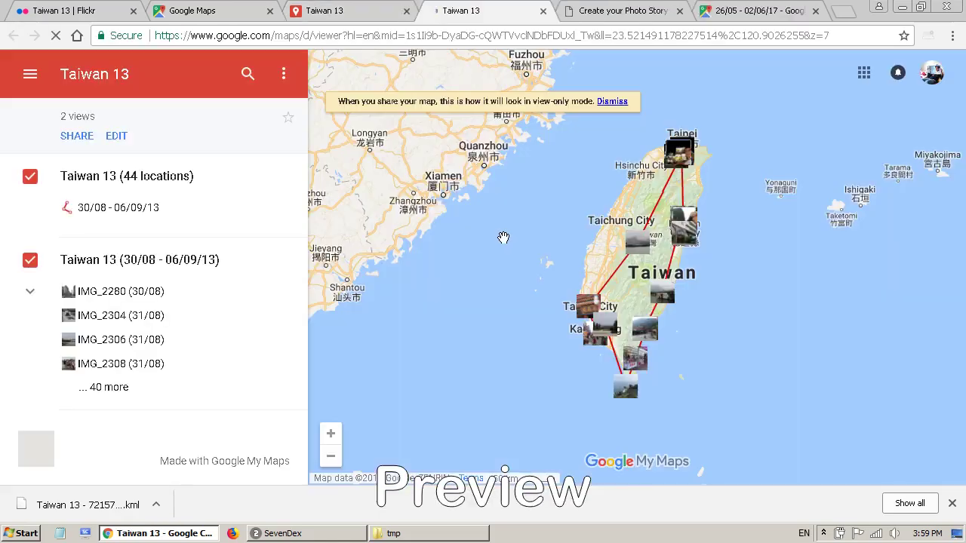
- Examine the Taiwan route in the map preview, viewing the photo of marker IMG_2359 (31/08) at full size and closing it
scroll(638, 281, up, 1)
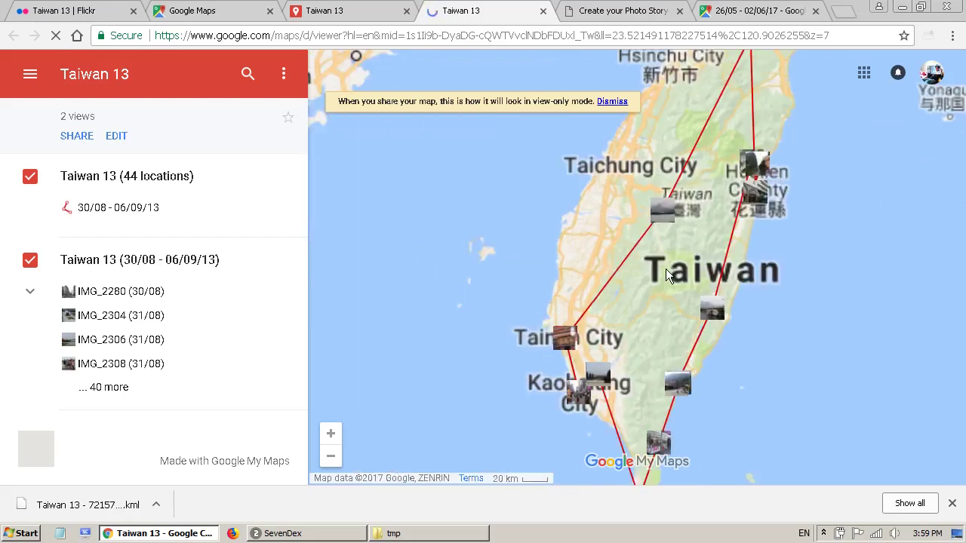
scroll(694, 231, down, 1)
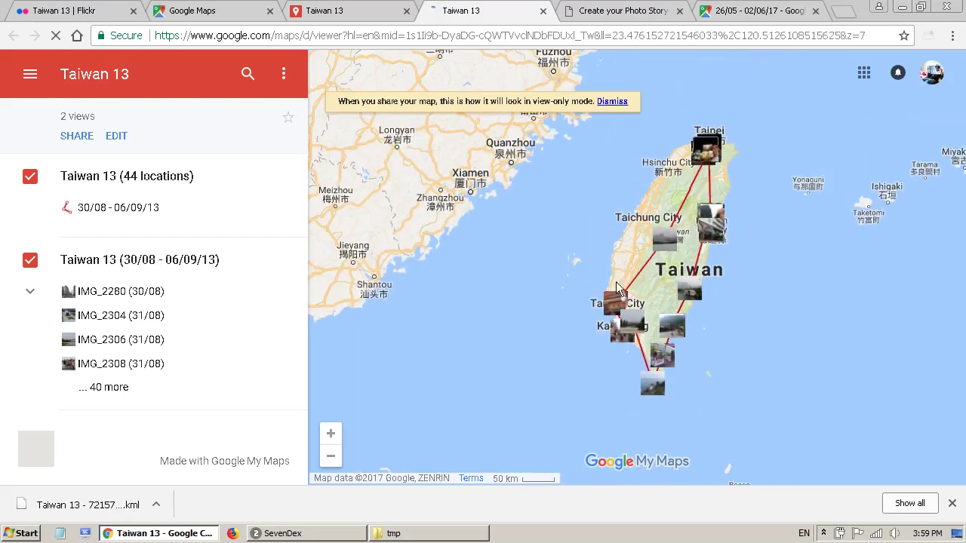
drag(694, 230, 579, 298)
scroll(578, 298, up, 2)
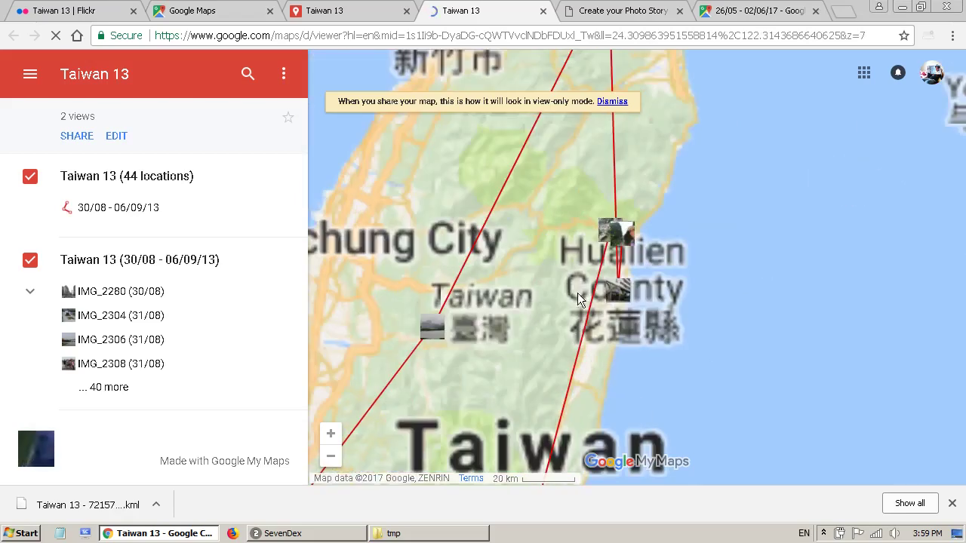
drag(521, 271, 712, 272)
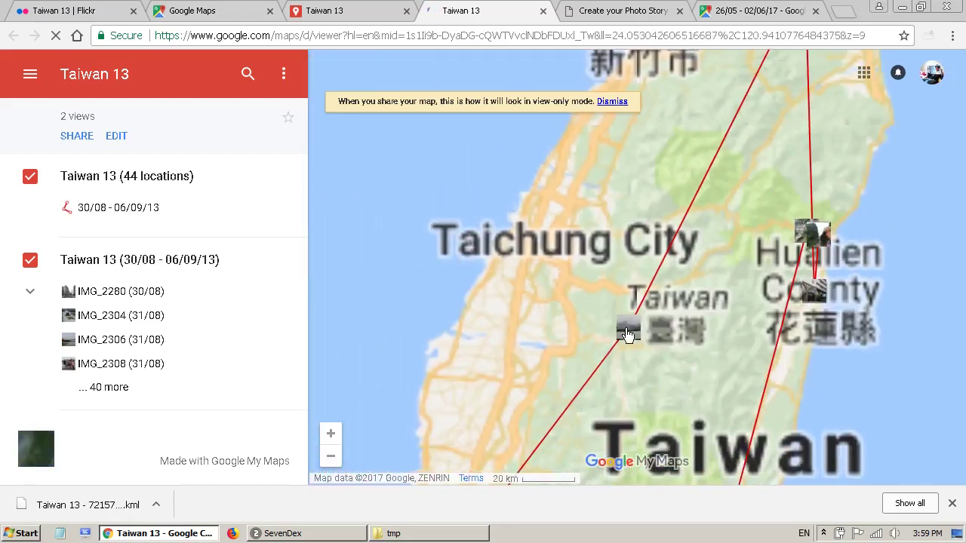
click(627, 334)
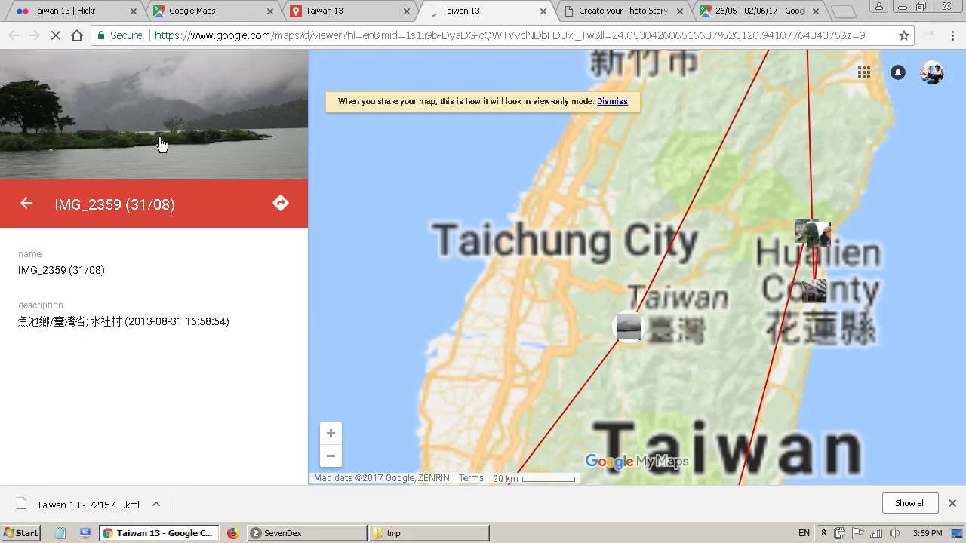
click(159, 132)
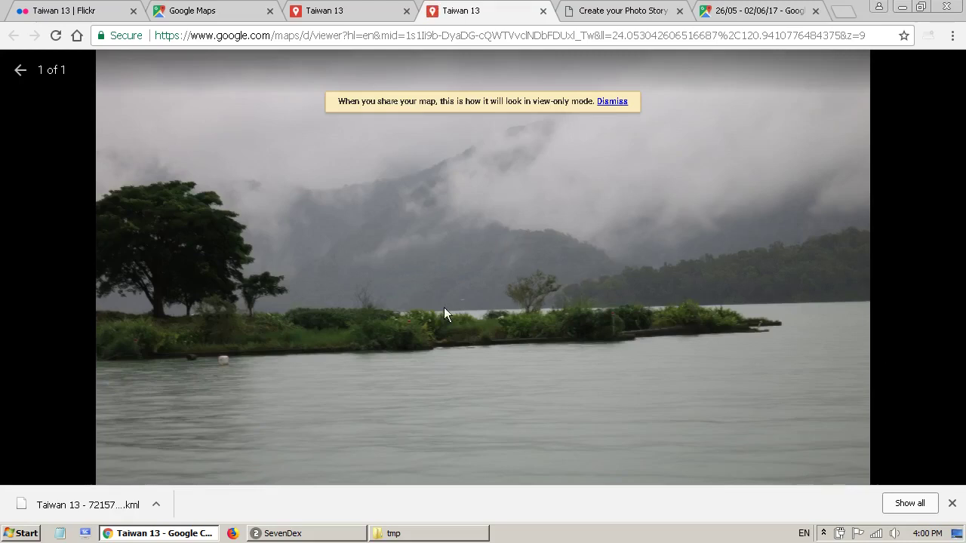
click(19, 75)
scroll(619, 365, up, 1)
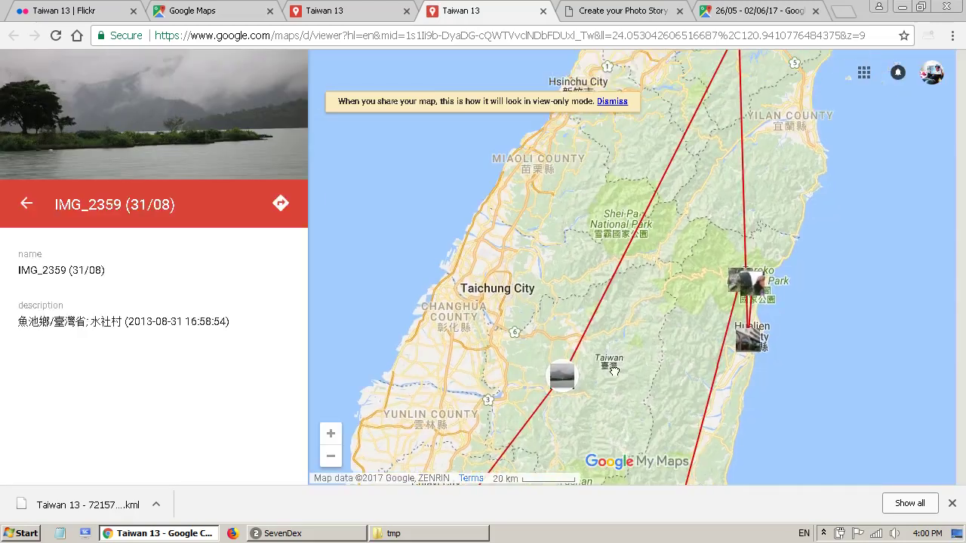
drag(629, 298, 633, 362)
scroll(633, 362, down, 3)
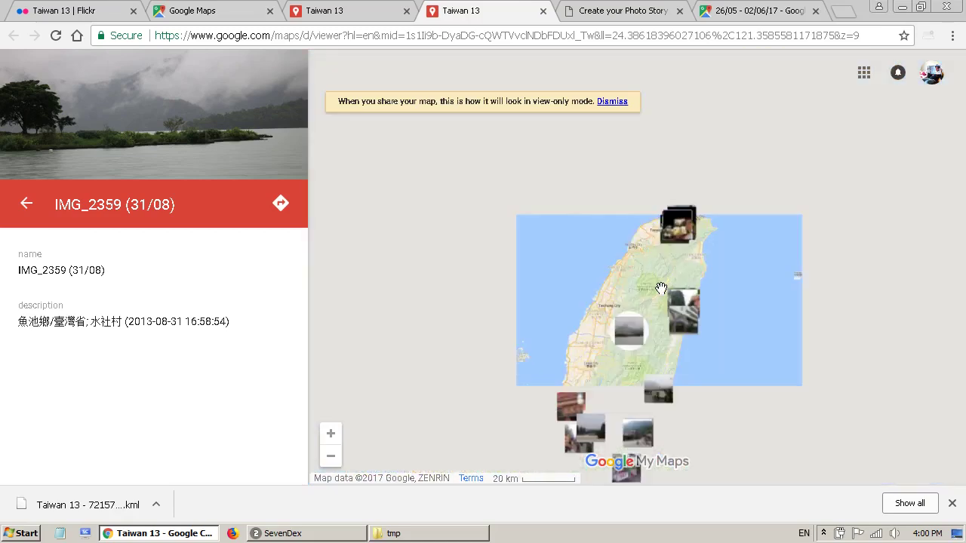
scroll(661, 288, down, 3)
scroll(573, 252, up, 1)
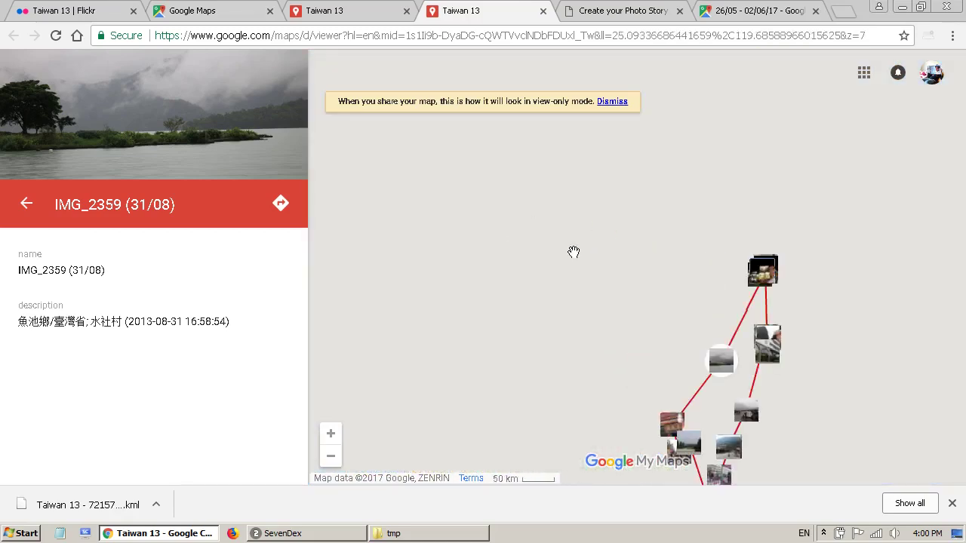
drag(662, 293, 567, 204)
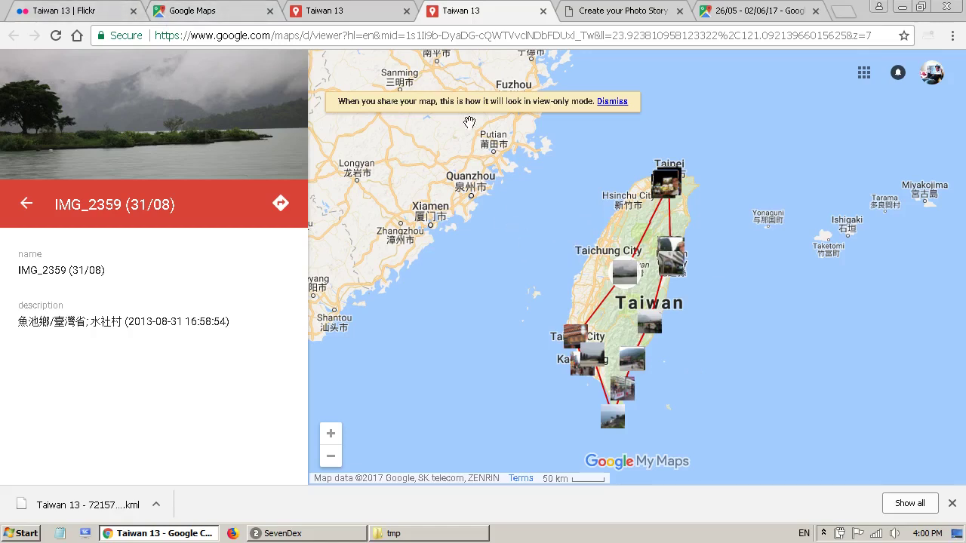
- Switch to the Google Maps page and open Google Drive from the Google apps
click(190, 12)
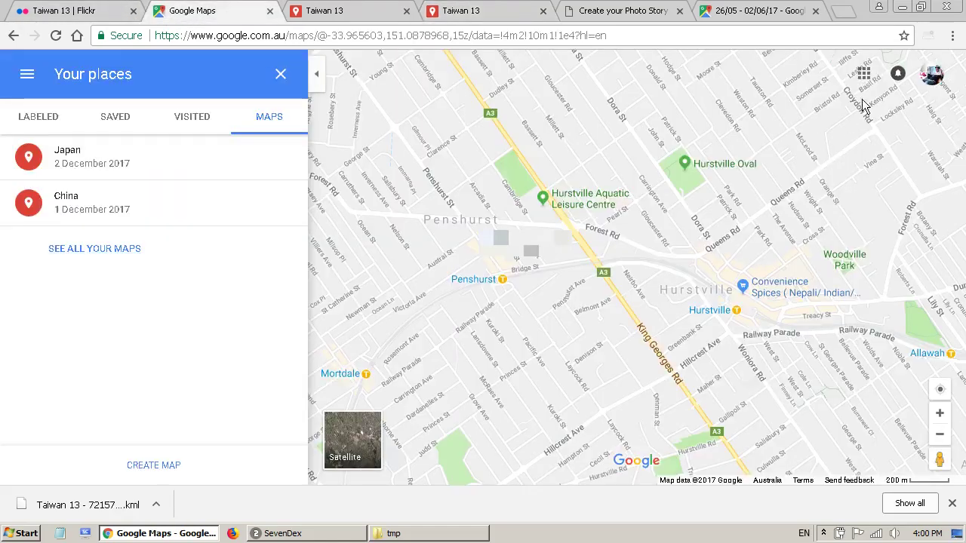
click(863, 73)
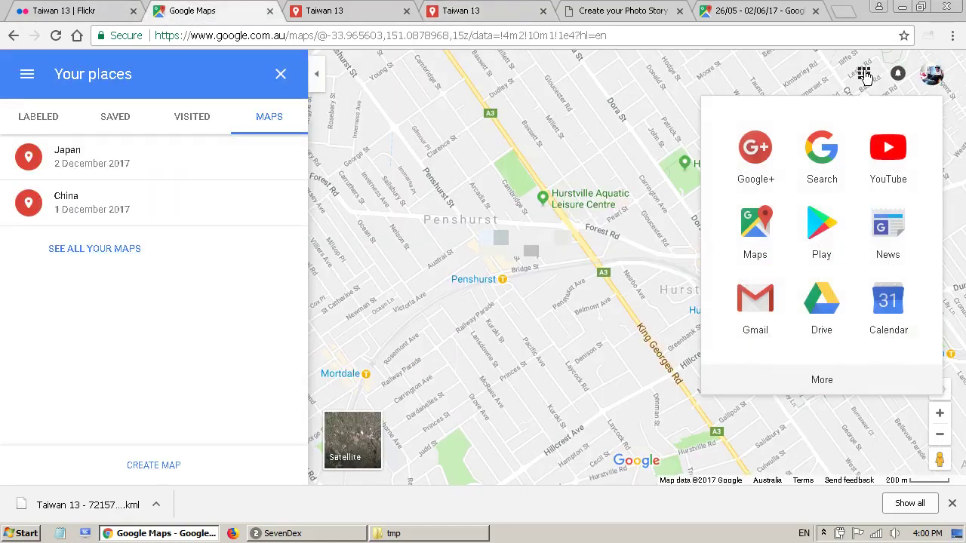
click(820, 323)
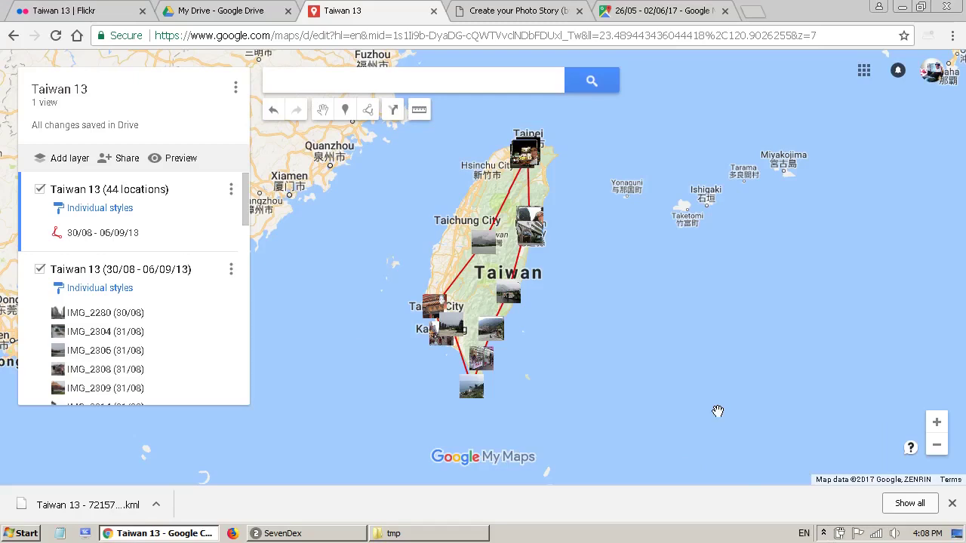
- Rename the Taiwan 13 map as Taiwan and save the title
click(85, 92)
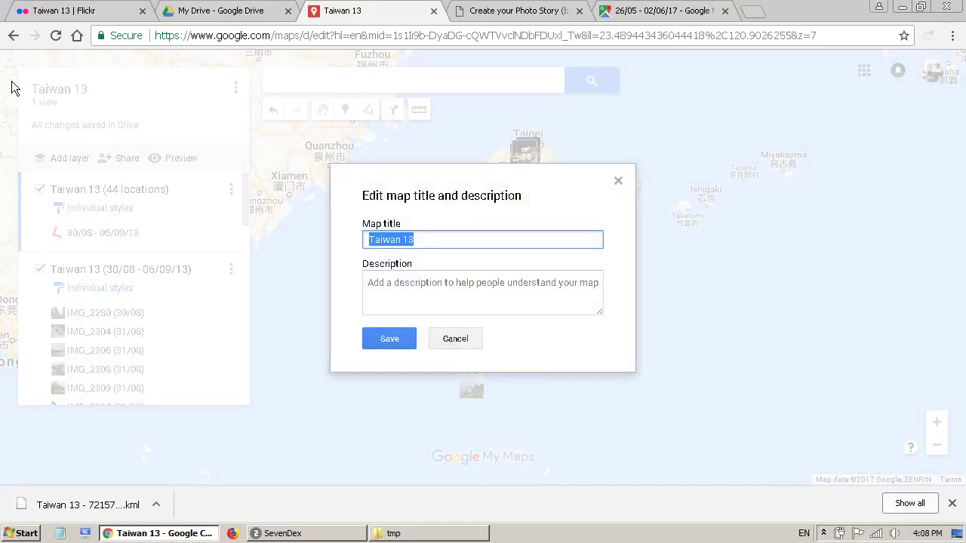
click(476, 238)
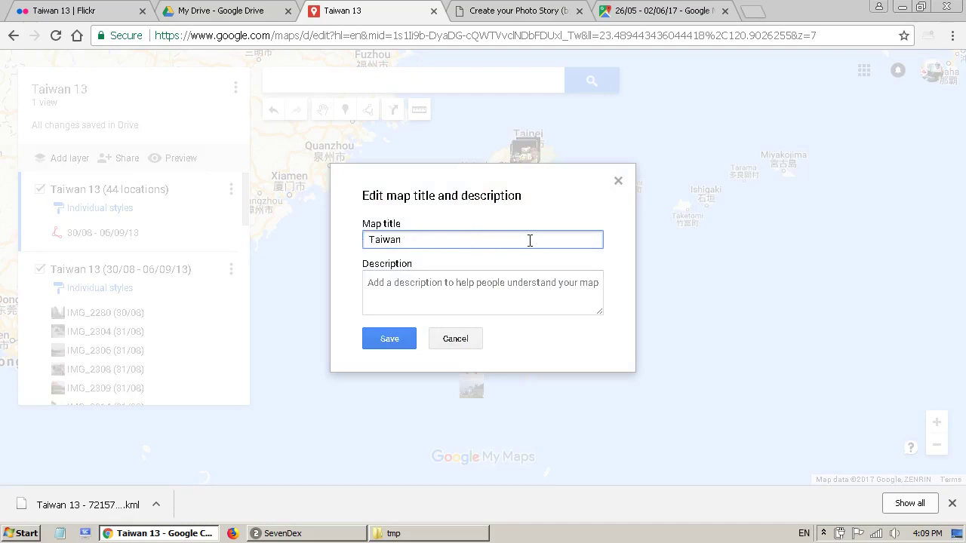
click(403, 344)
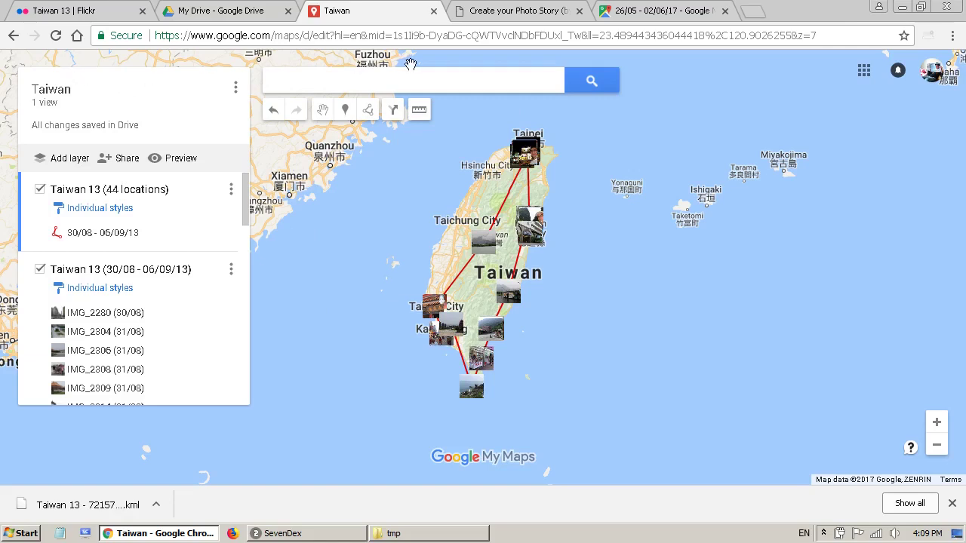
- Return to the list of owned maps, open the China map and look over its existing route
click(14, 37)
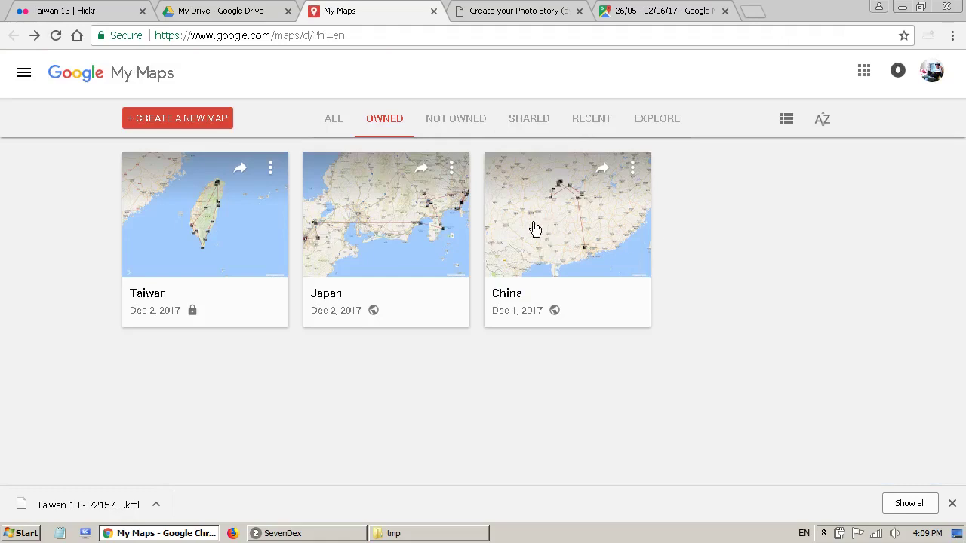
click(560, 249)
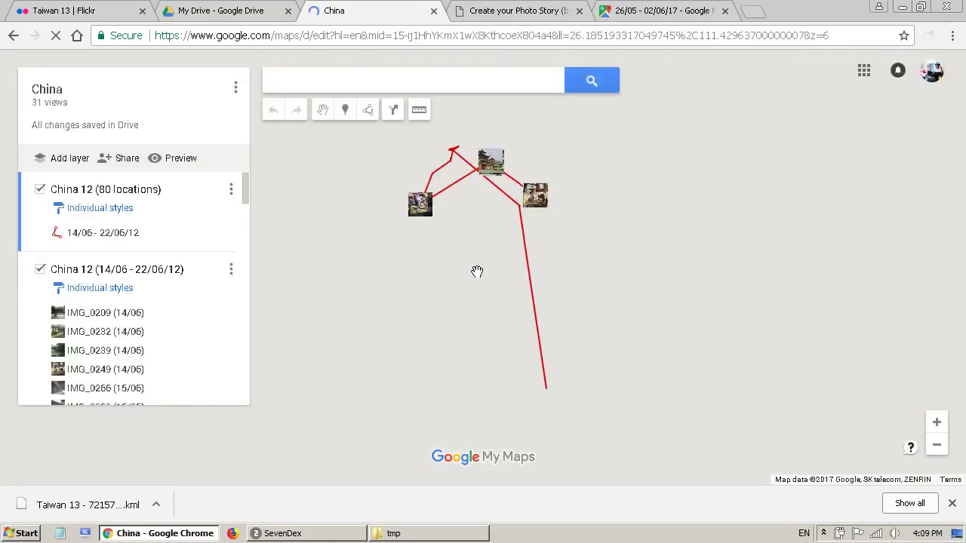
scroll(478, 271, down, 2)
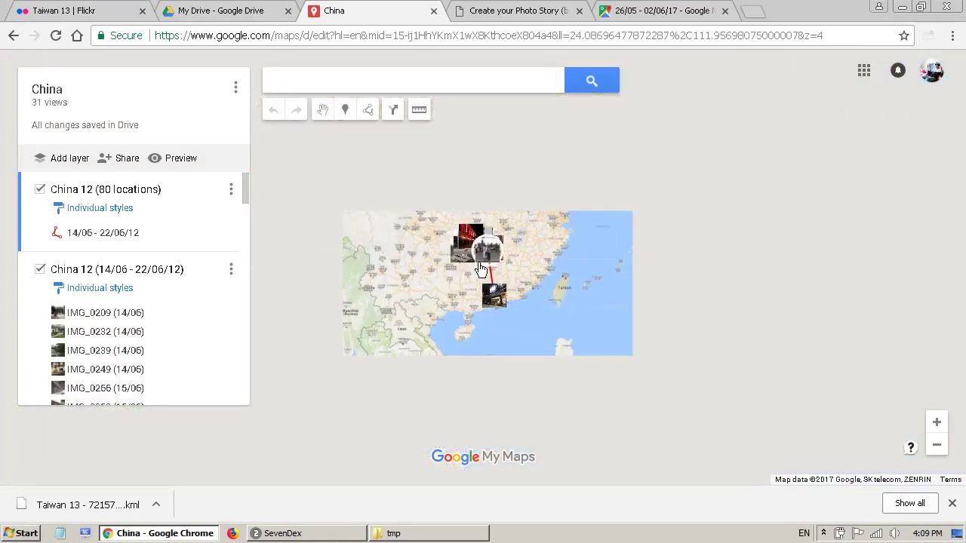
scroll(445, 268, up, 3)
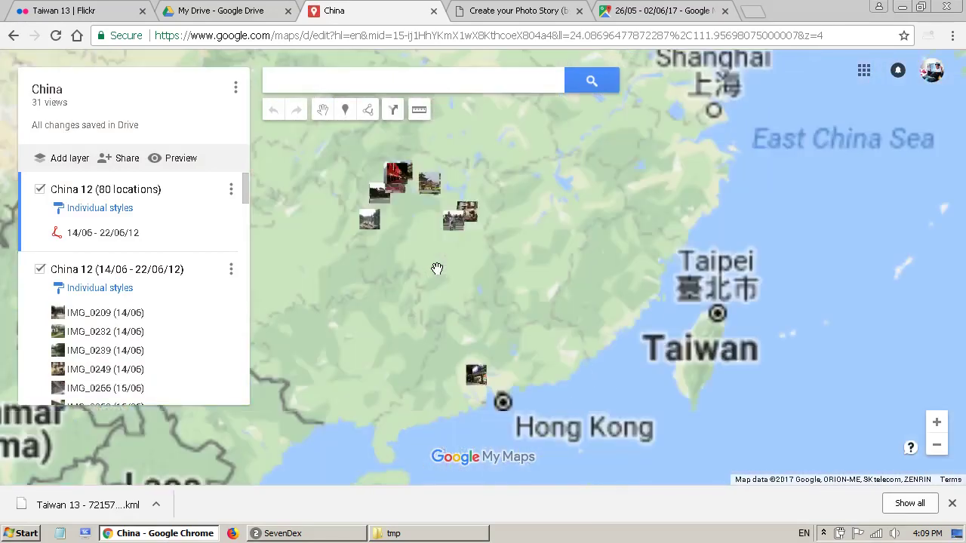
scroll(437, 269, up, 3)
drag(642, 272, 756, 278)
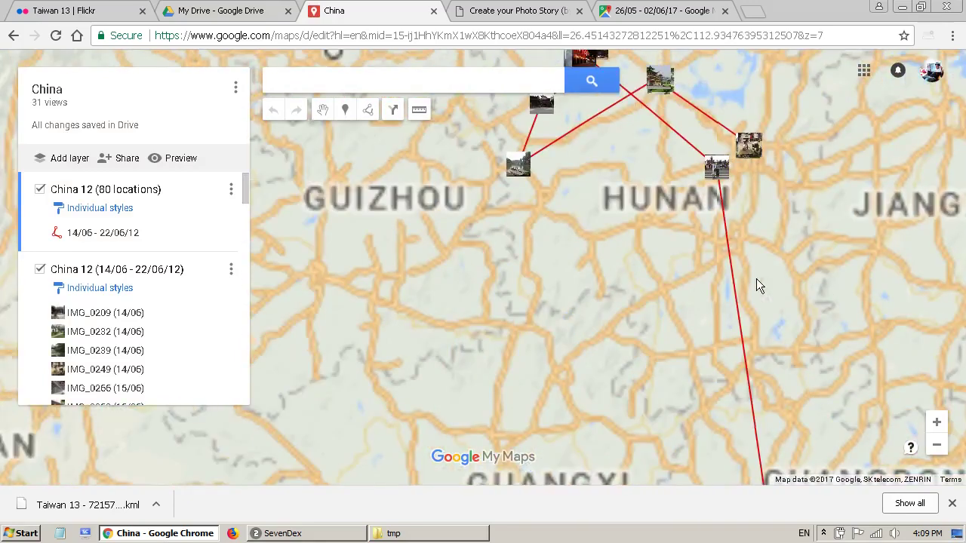
scroll(647, 246, down, 1)
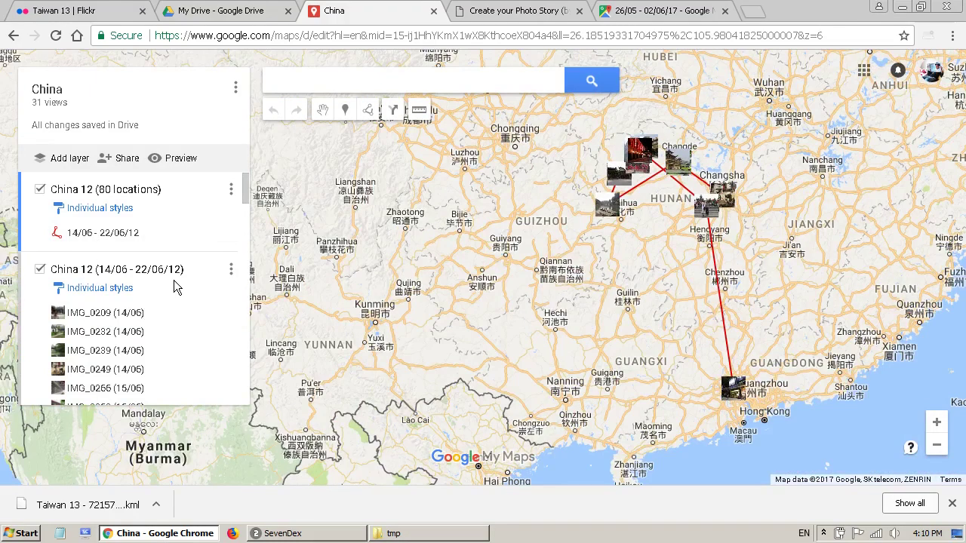
- Add a layer to the China map and import China 14 - 72157689090005441.kml from the tmp folder into it
click(80, 165)
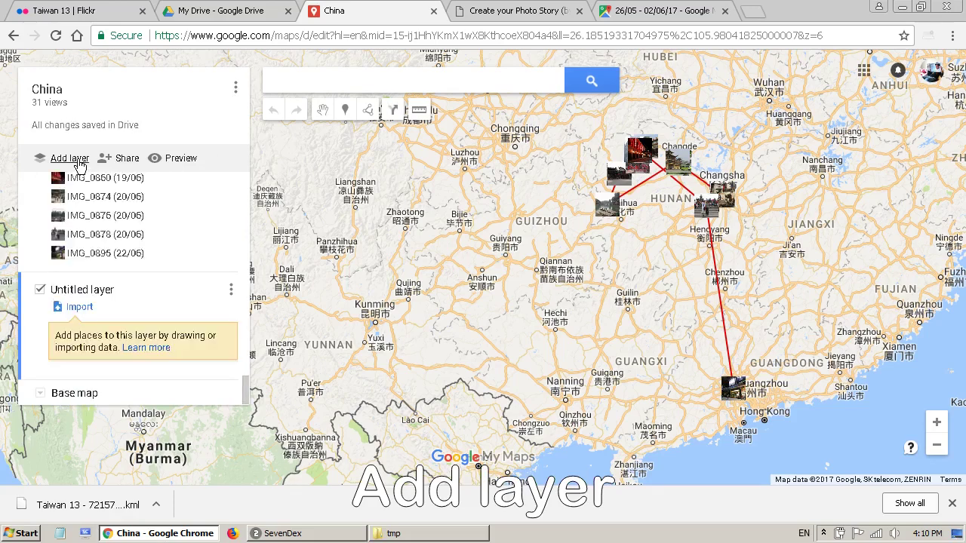
click(79, 307)
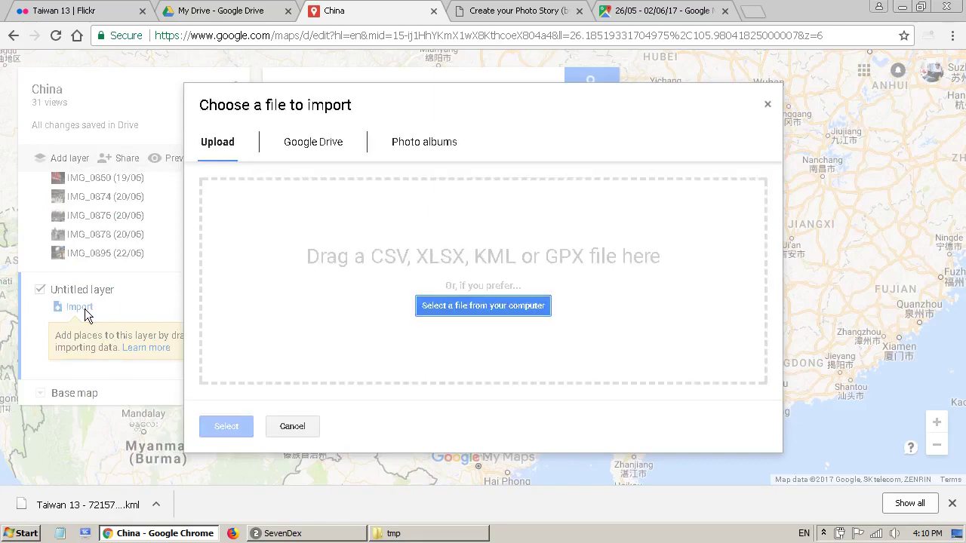
click(394, 531)
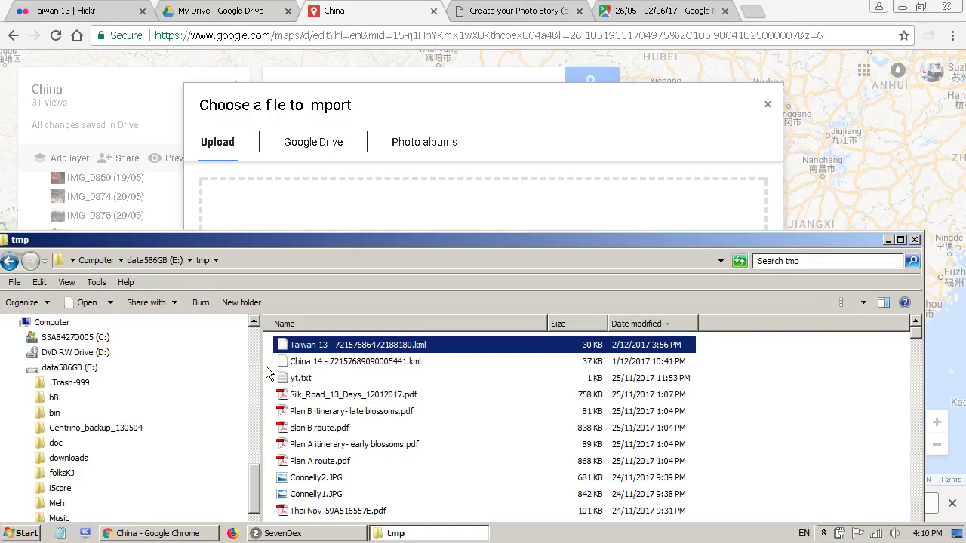
click(307, 363)
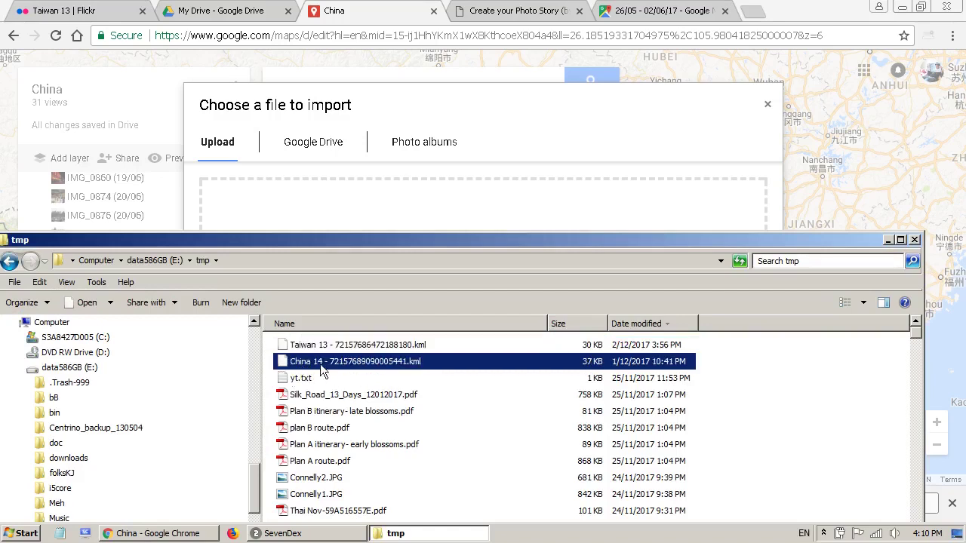
drag(340, 363, 581, 245)
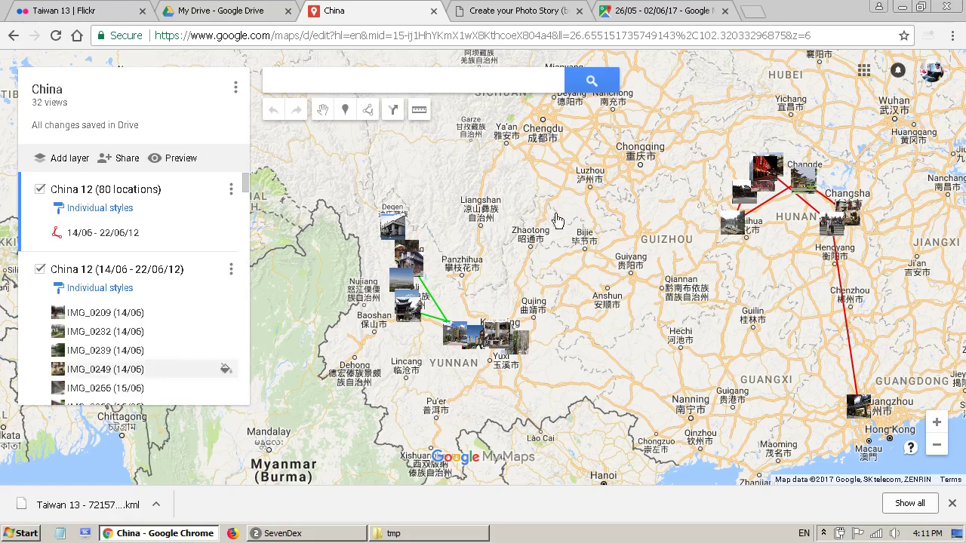
- Hide both China 12 layers and examine the China 14 route in Yunnan on its own
click(40, 190)
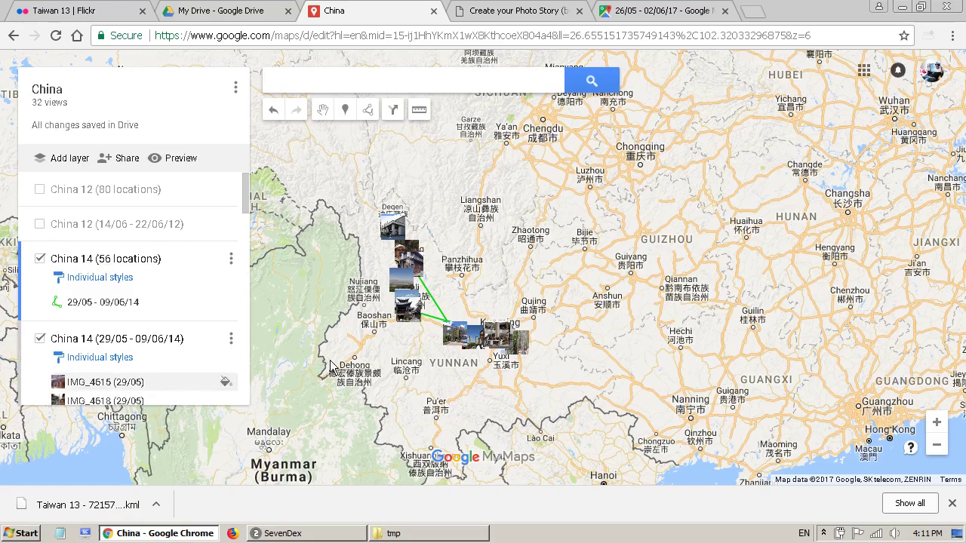
drag(440, 309, 578, 306)
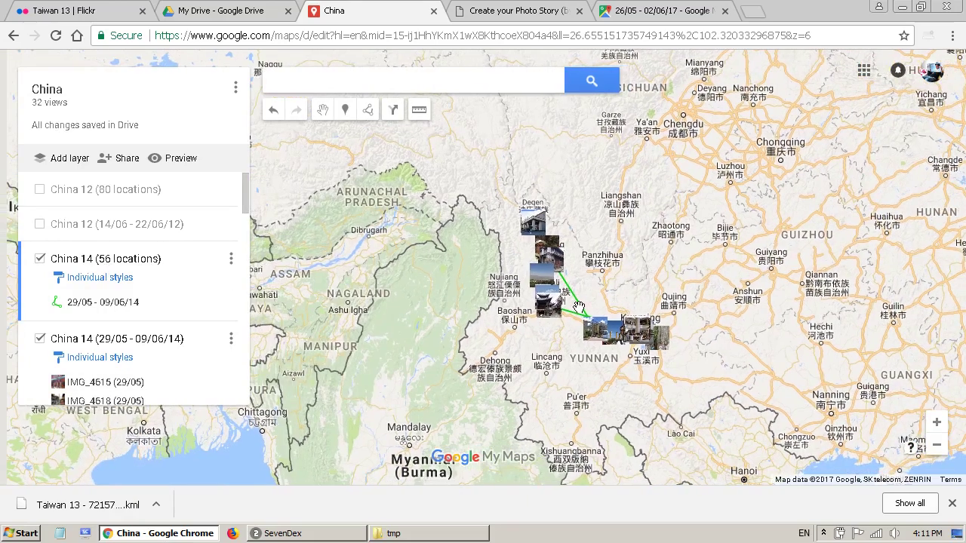
scroll(578, 306, up, 2)
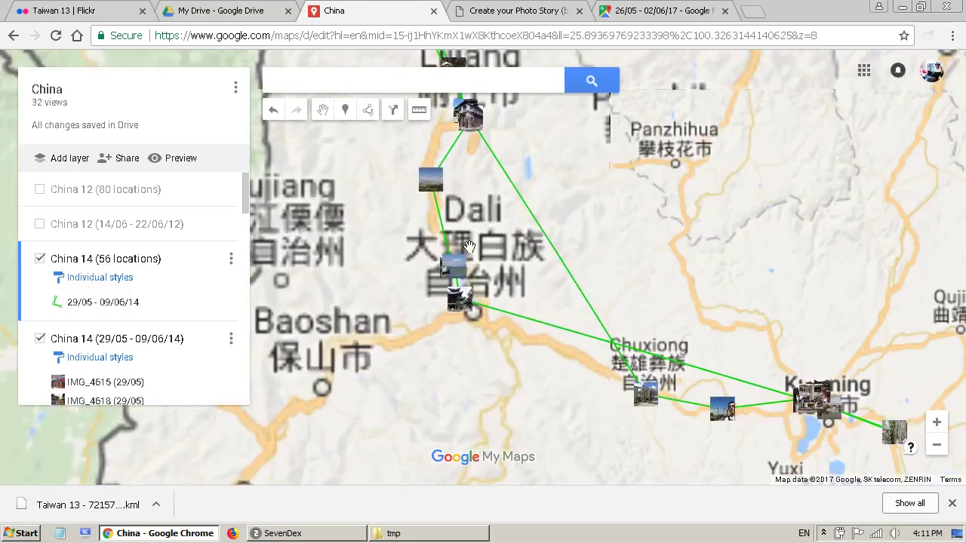
- Show both China 12 layers again and view the China 12 and China 14 routes together
click(39, 225)
click(39, 190)
drag(777, 235, 383, 289)
drag(719, 269, 460, 280)
drag(792, 281, 746, 282)
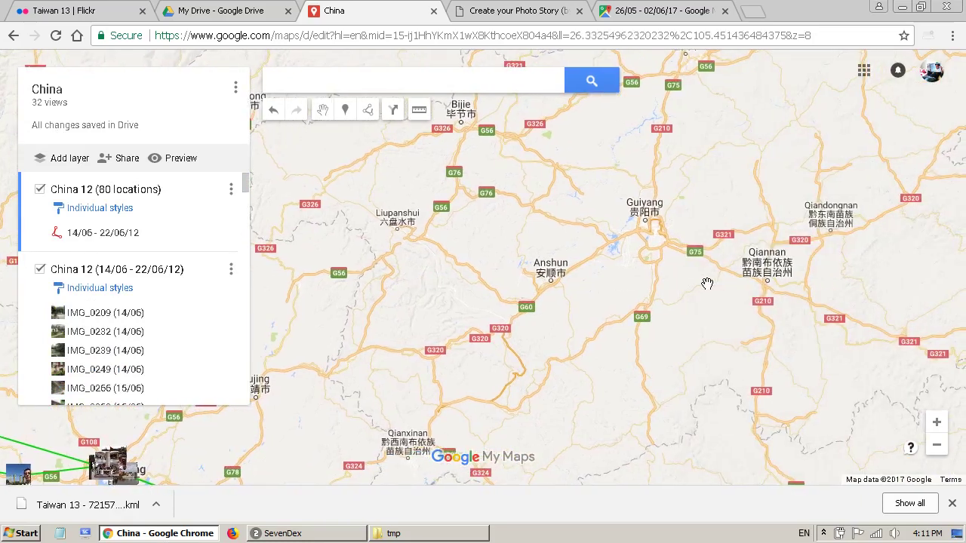
scroll(707, 283, down, 3)
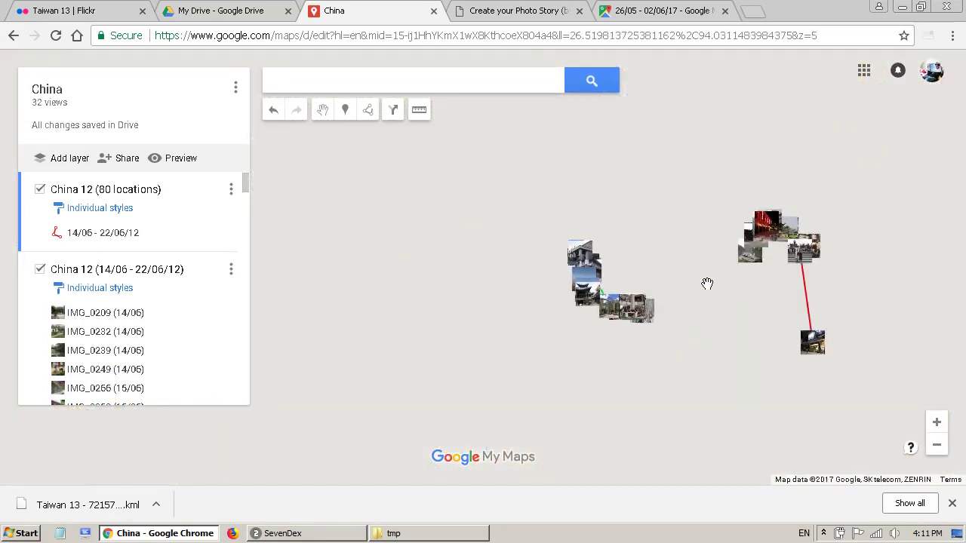
drag(709, 284, 640, 289)
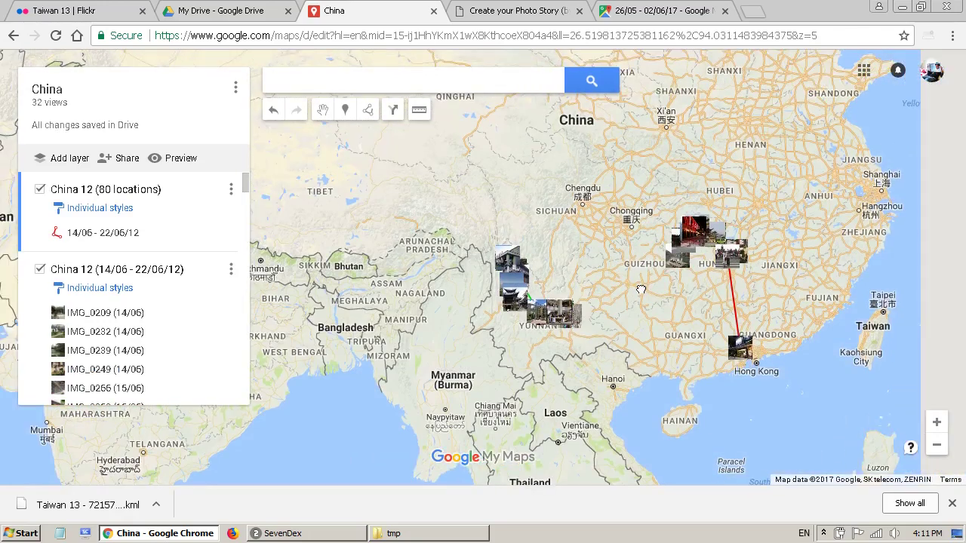
scroll(657, 289, up, 1)
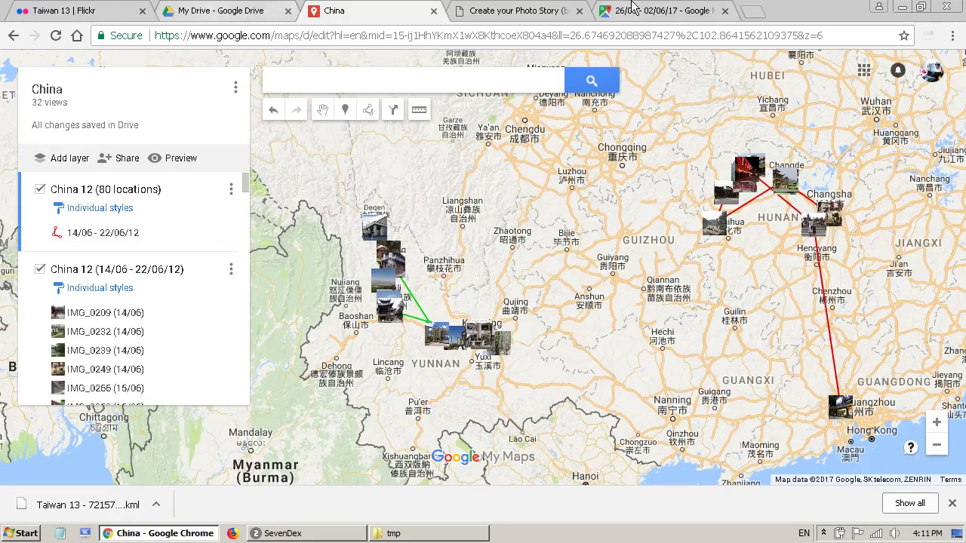
- Check the available path colors on the Flickr Photo Album to KML page and return to the China map
click(528, 13)
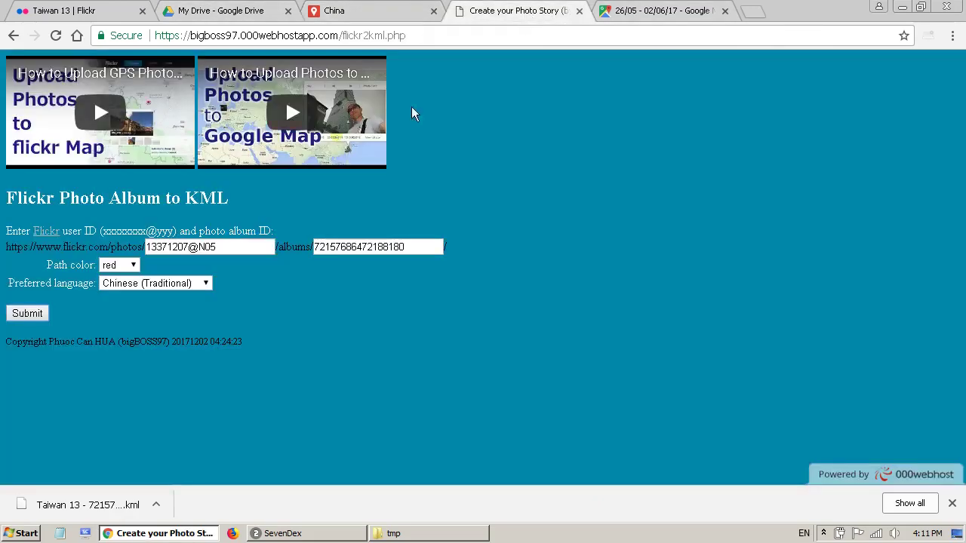
click(135, 266)
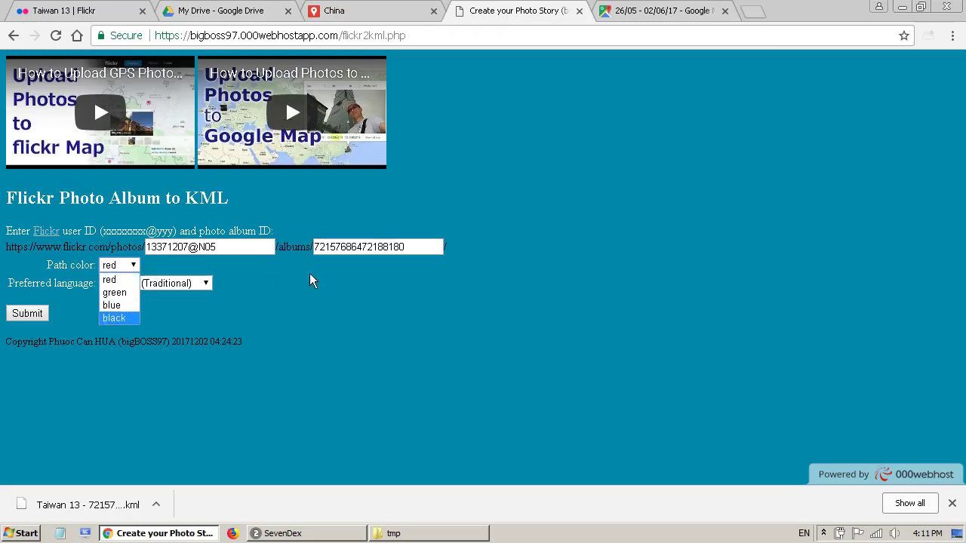
click(389, 15)
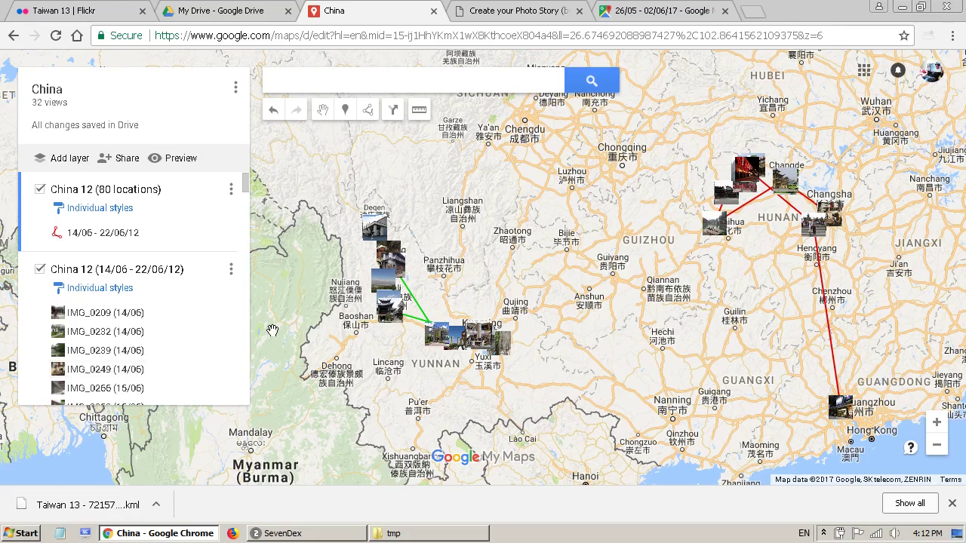